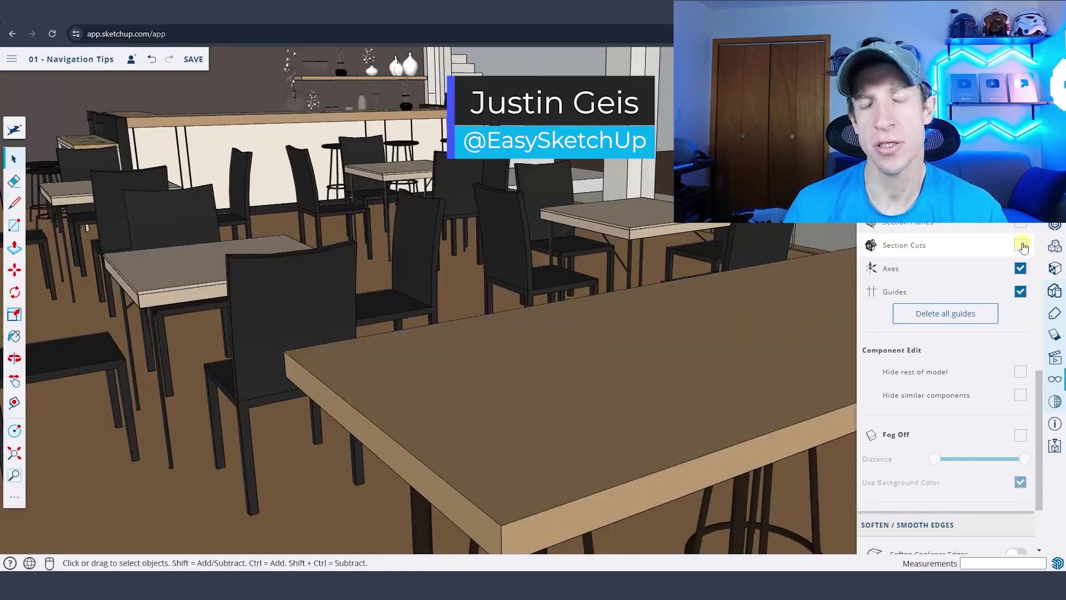
# Turn on the display of section cuts for the café building model.
pyautogui.click(1020, 245)
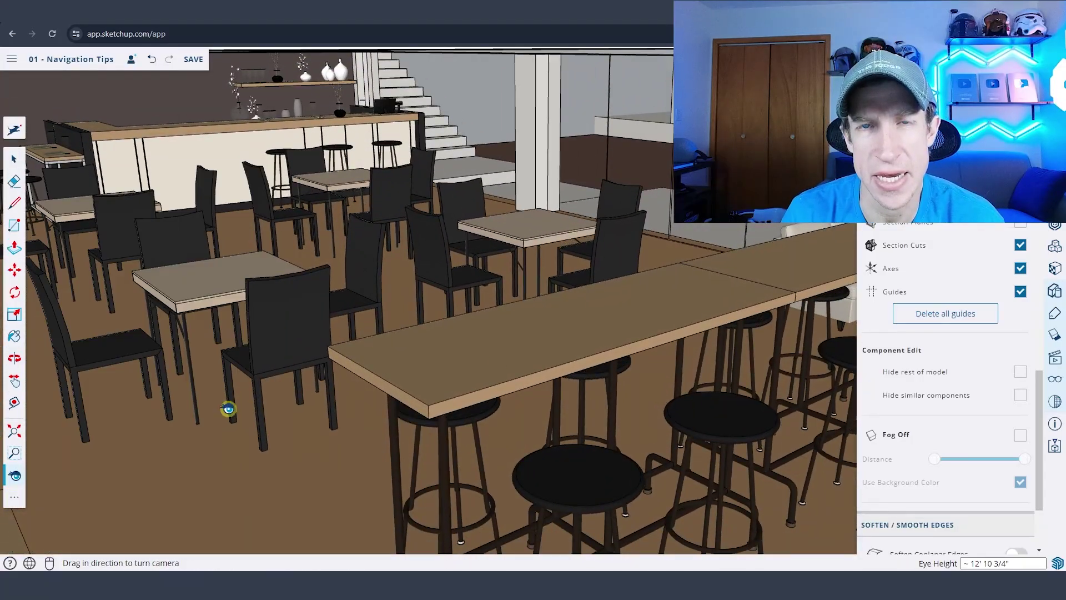
pyautogui.moveTo(228, 410); pyautogui.dragTo(607, 361)
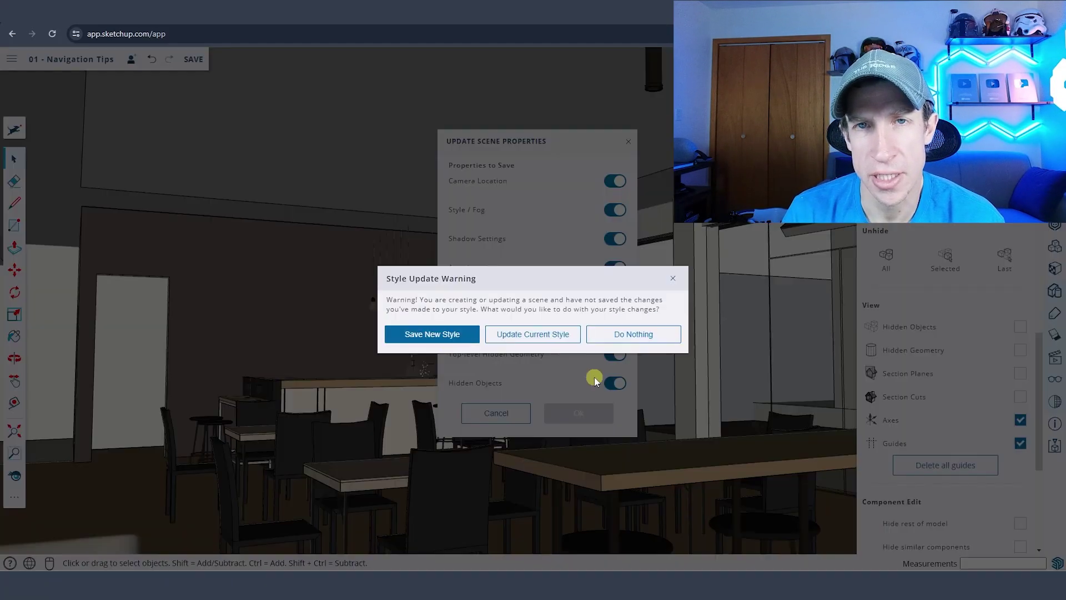
pyautogui.click(1021, 287)
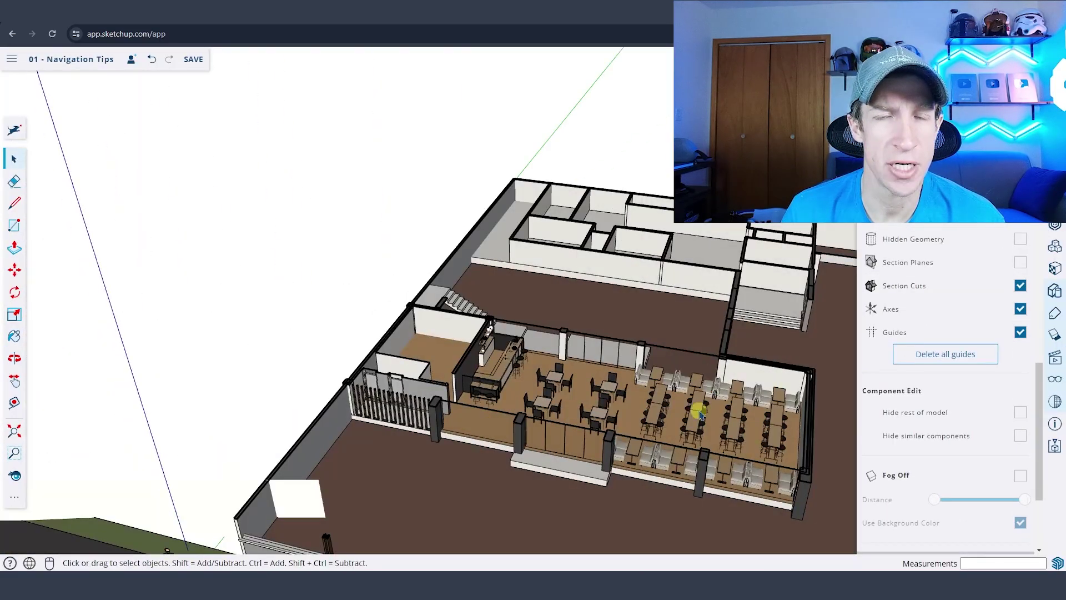
# Place the viewpoint at points on the cut-open café's floor with the Position Camera tool.
pyautogui.click(14, 497)
pyautogui.click(172, 410)
pyautogui.click(407, 435)
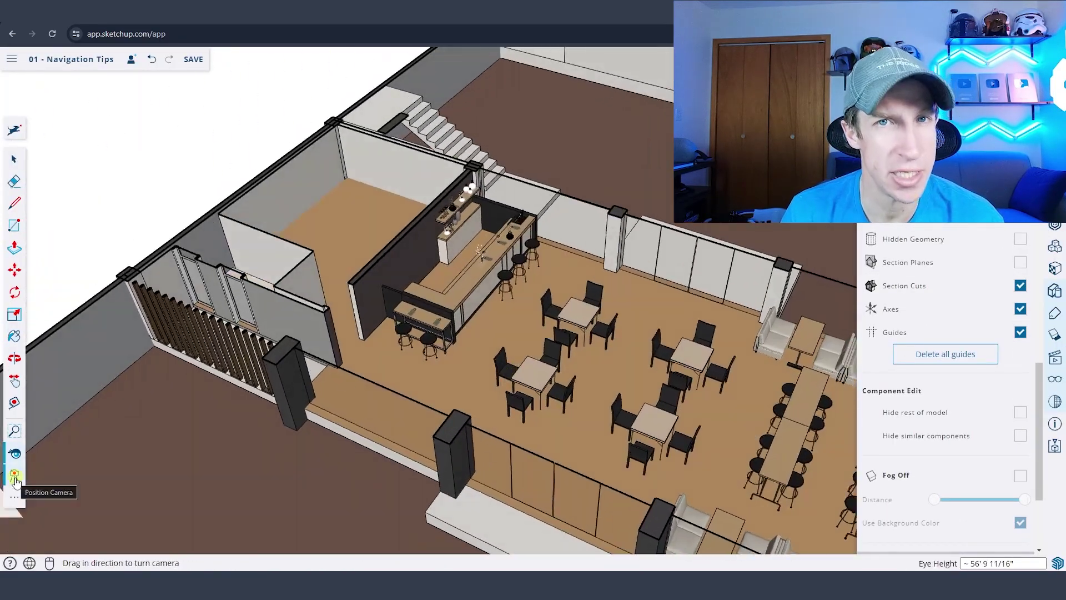
pyautogui.click(15, 475)
pyautogui.click(725, 353)
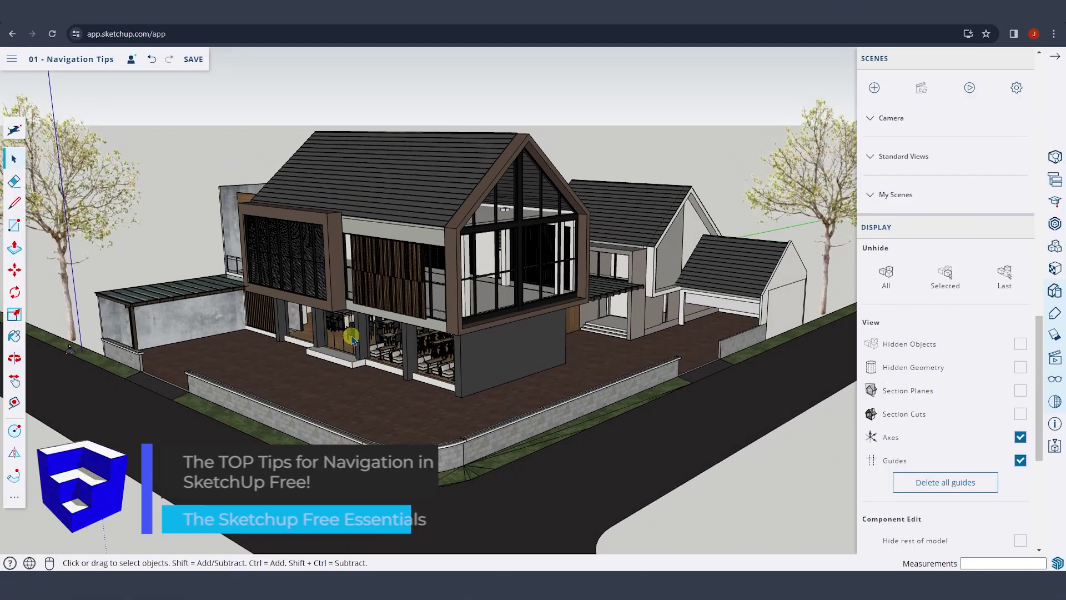
# Examine the building's exterior from several angles and distances.
pyautogui.moveTo(357, 321); pyautogui.dragTo(413, 314, button='middle')
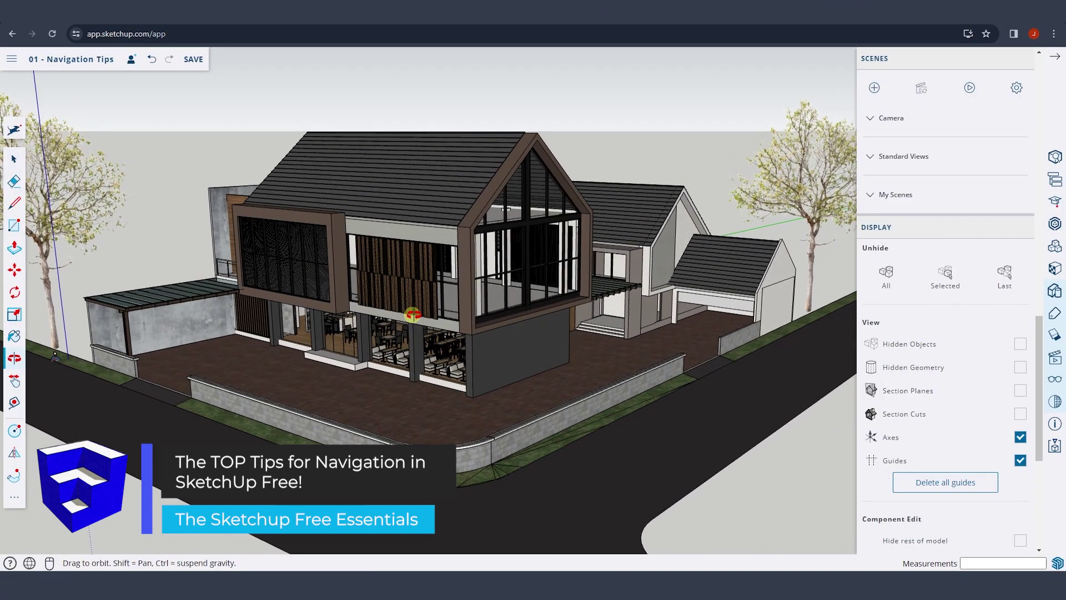
pyautogui.moveTo(413, 315); pyautogui.dragTo(481, 302)
pyautogui.press('space')
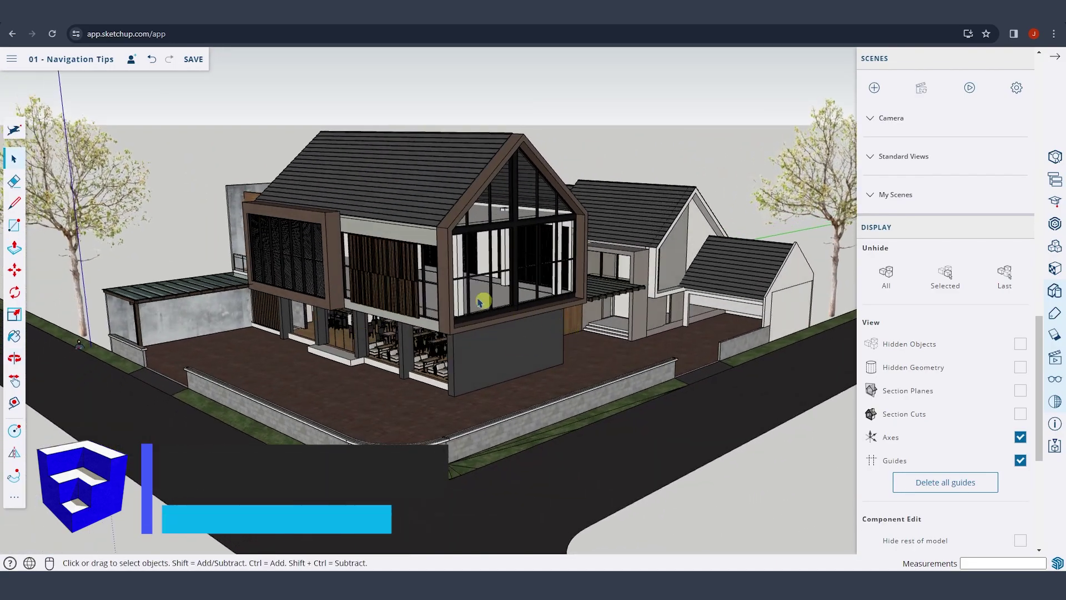
pyautogui.scroll(-3, 479, 302)
pyautogui.scroll(2, 411, 264)
pyautogui.moveTo(411, 264); pyautogui.dragTo(410, 279, button='middle')
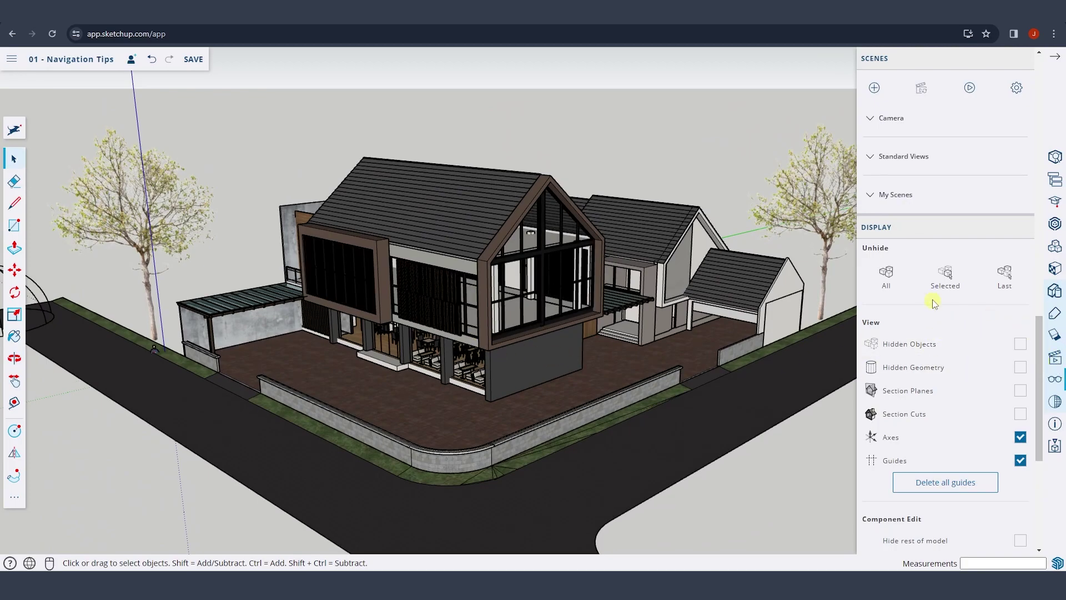
# Frame a closer exterior view of the building's gabled corner and save it as a new scene.
pyautogui.scroll(2, 927, 255)
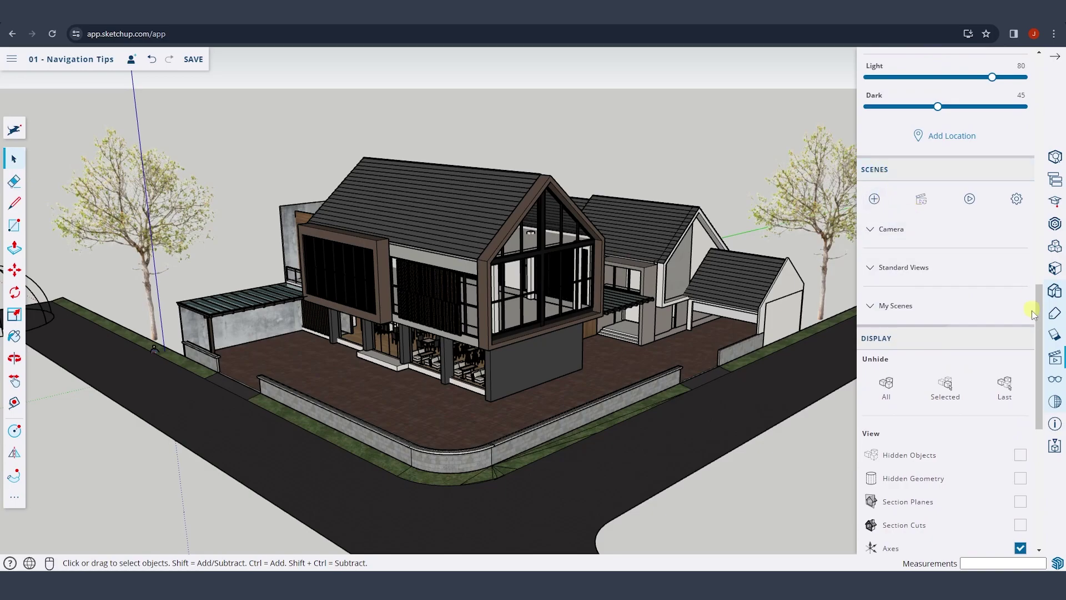
pyautogui.scroll(3, 511, 310)
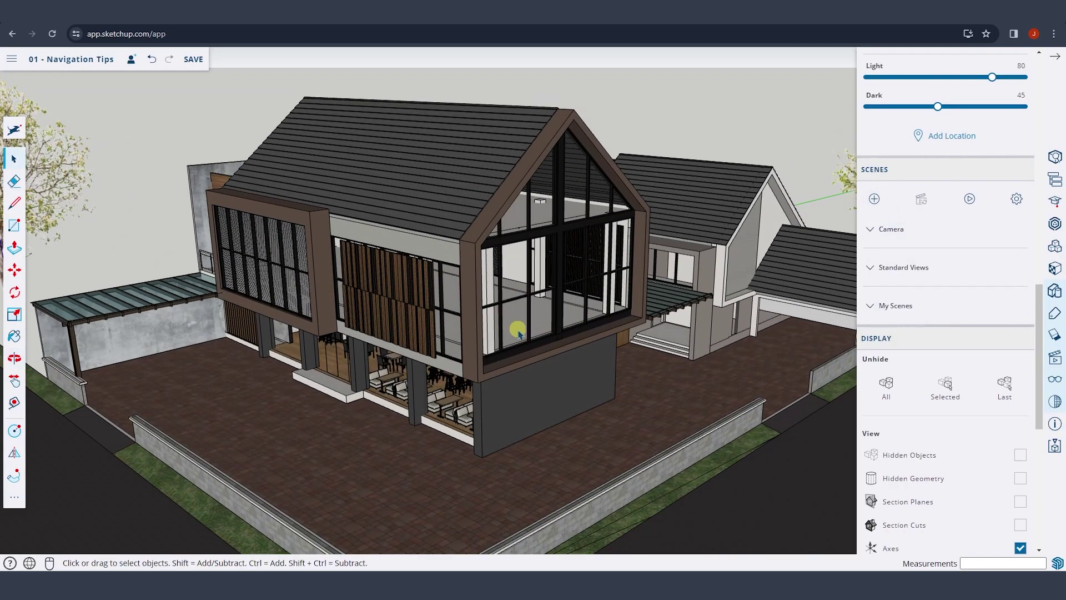
pyautogui.scroll(2, 534, 439)
pyautogui.scroll(-3, 530, 399)
pyautogui.moveTo(537, 400); pyautogui.dragTo(659, 388, button='middle')
pyautogui.scroll(2, 660, 383)
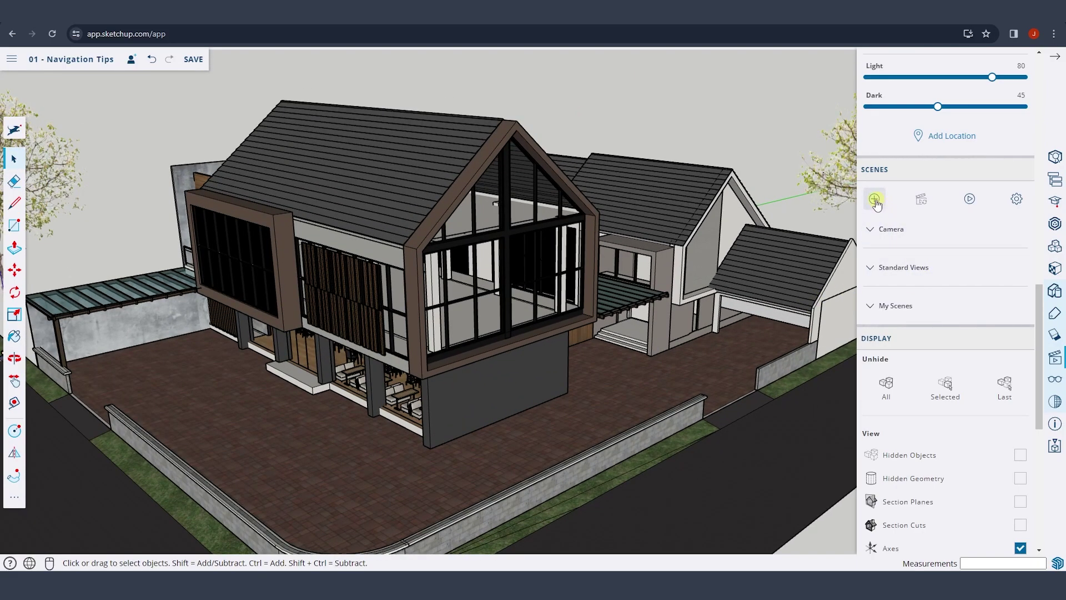
pyautogui.click(1052, 360)
pyautogui.scroll(-5, 876, 205)
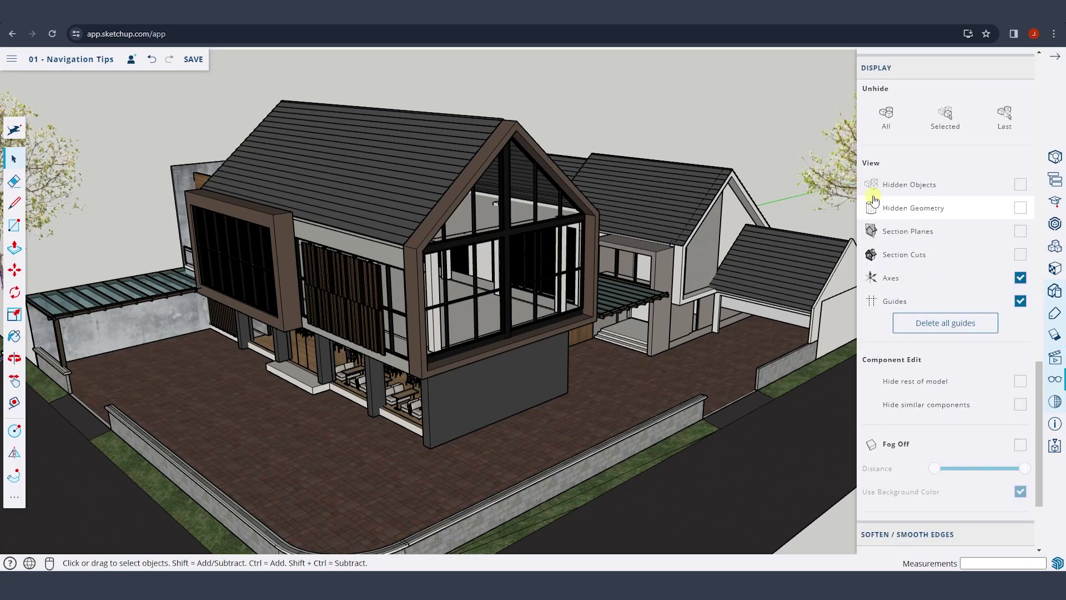
# View the building's long façade from the front, and return to the saved Scene 1 view.
pyautogui.scroll(3, 880, 209)
pyautogui.moveTo(311, 286); pyautogui.dragTo(663, 284, button='middle')
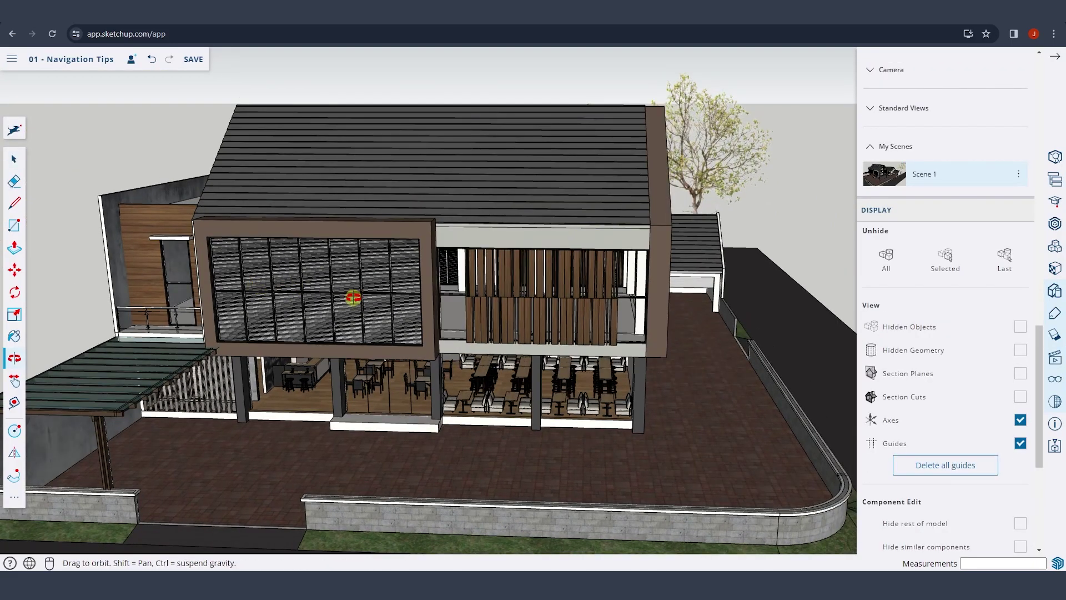
pyautogui.moveTo(352, 297); pyautogui.dragTo(635, 281, button='middle')
pyautogui.scroll(-6, 635, 280)
pyautogui.scroll(4, 361, 298)
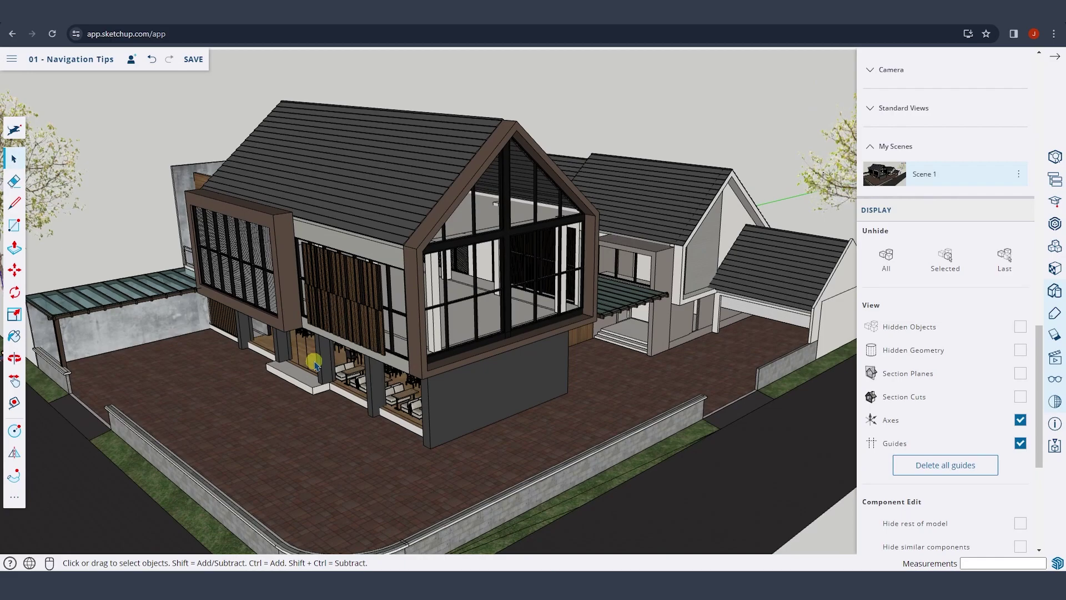
# Frame the café interior with the bar counter and chalkboard wall, and save it as a second scene.
pyautogui.moveTo(587, 308); pyautogui.dragTo(231, 446, button='middle')
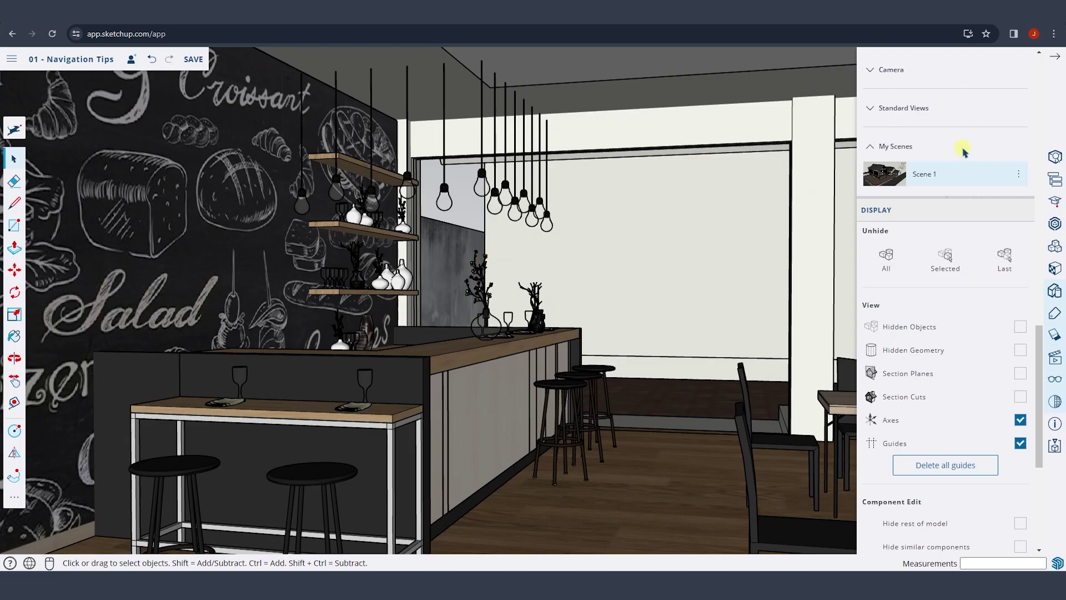
pyautogui.scroll(-1, 959, 316)
pyautogui.scroll(3, 970, 305)
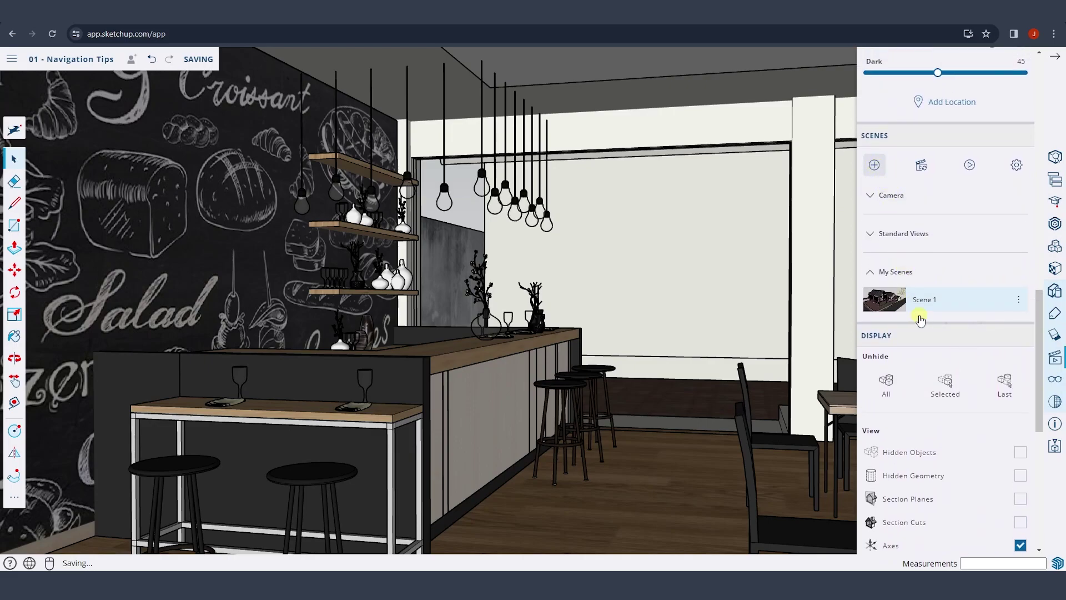
# Recall the exterior view of Scene 1, and switch back to the interior view of Scene 2.
pyautogui.scroll(-4, 922, 314)
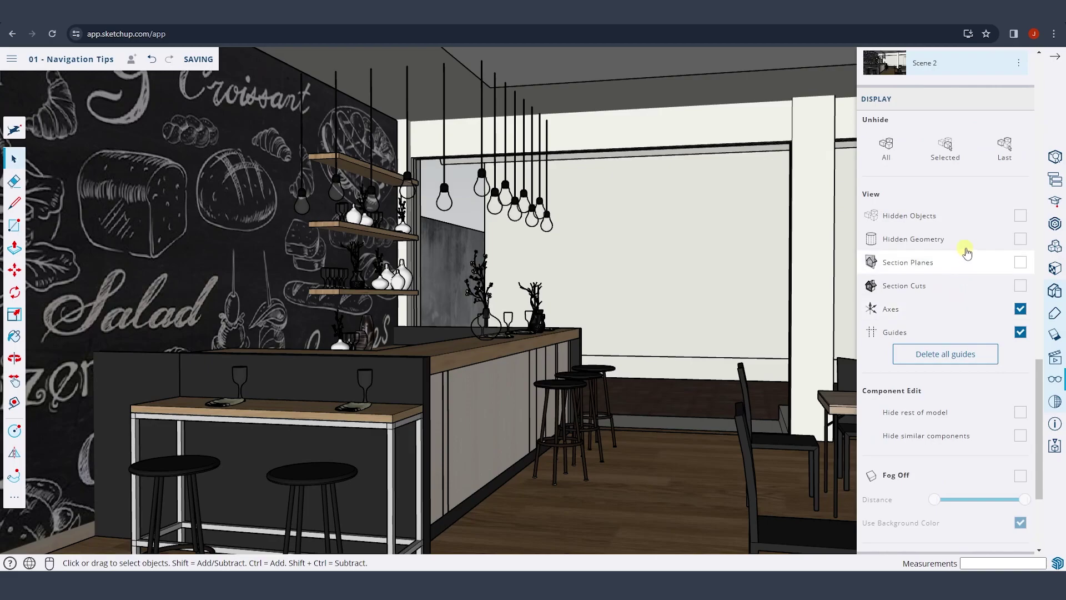
pyautogui.scroll(9, 1036, 234)
pyautogui.scroll(-6, 922, 208)
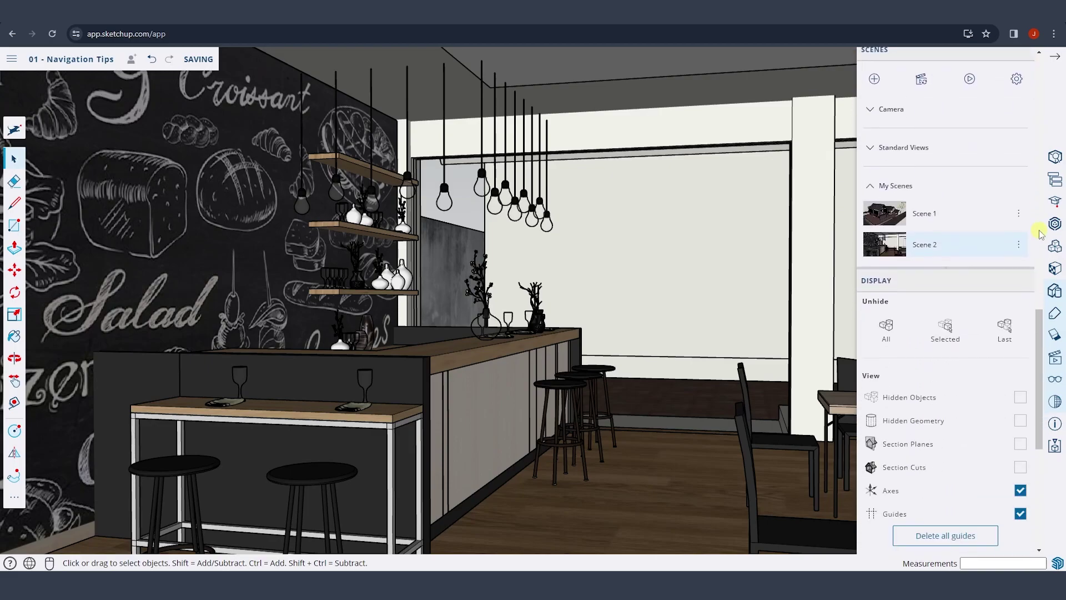
pyautogui.click(930, 233)
pyautogui.scroll(-2, 931, 237)
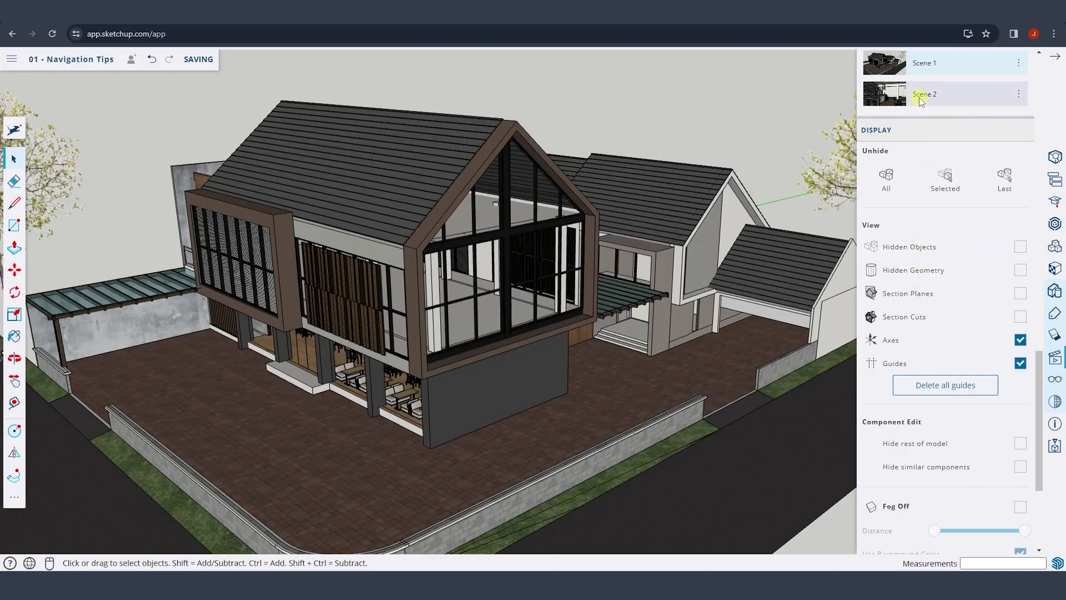
pyautogui.click(919, 95)
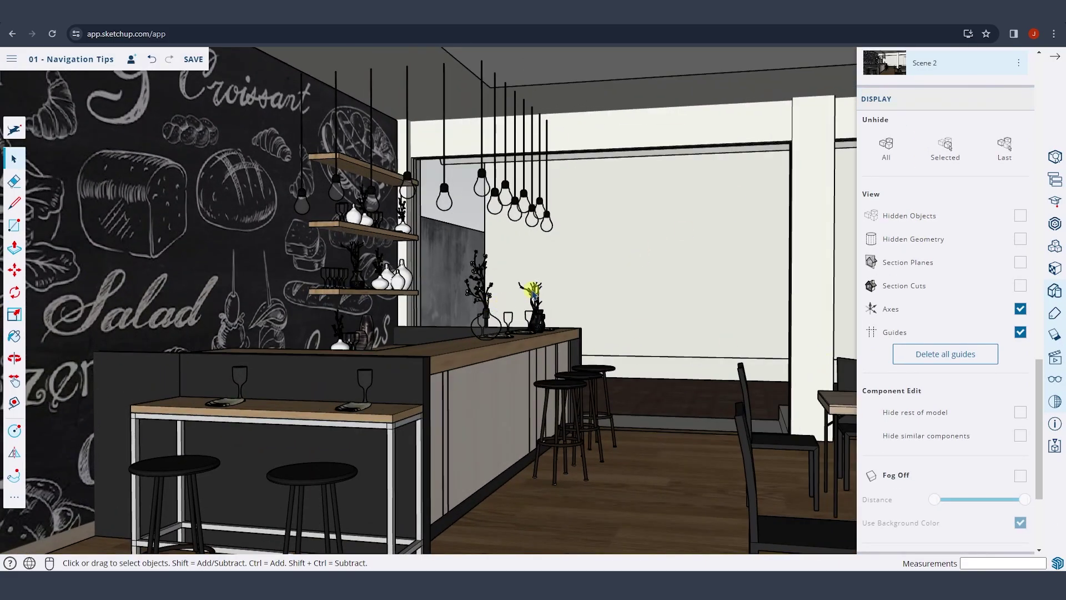
# Examine the wine glass and folded napkin on the bar table at close range from different angles.
pyautogui.moveTo(516, 297); pyautogui.dragTo(360, 270, button='middle')
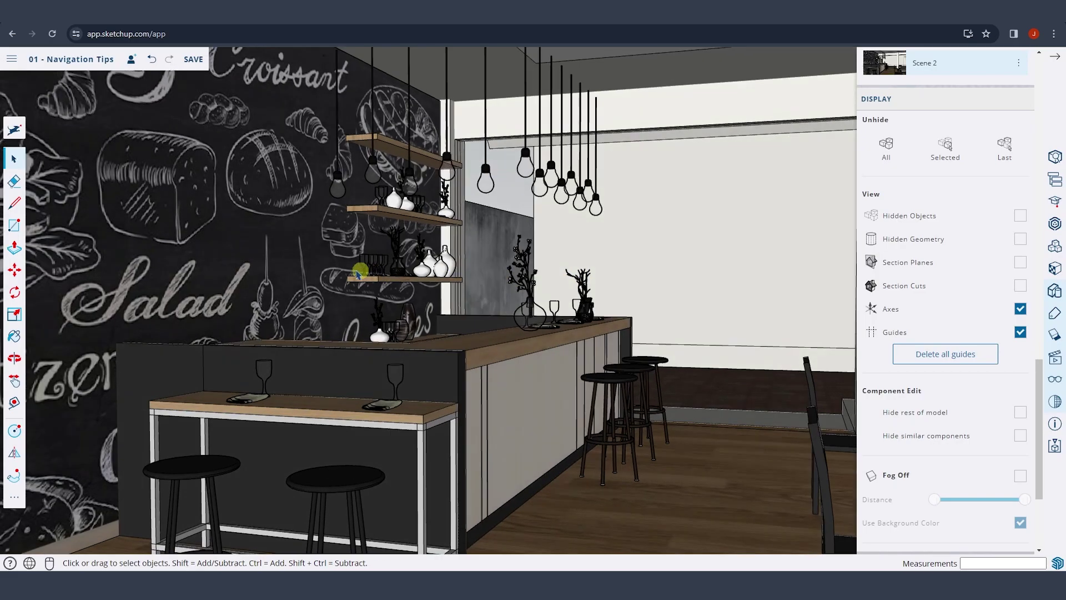
pyautogui.moveTo(523, 307)
pyautogui.mouseDown(button='middle')
pyautogui.moveTo(456, 309)
pyautogui.moveTo(534, 296)
pyautogui.moveTo(530, 340)
pyautogui.mouseUp(button='middle')
pyautogui.scroll(3, 531, 340)
pyautogui.scroll(5, 354, 422)
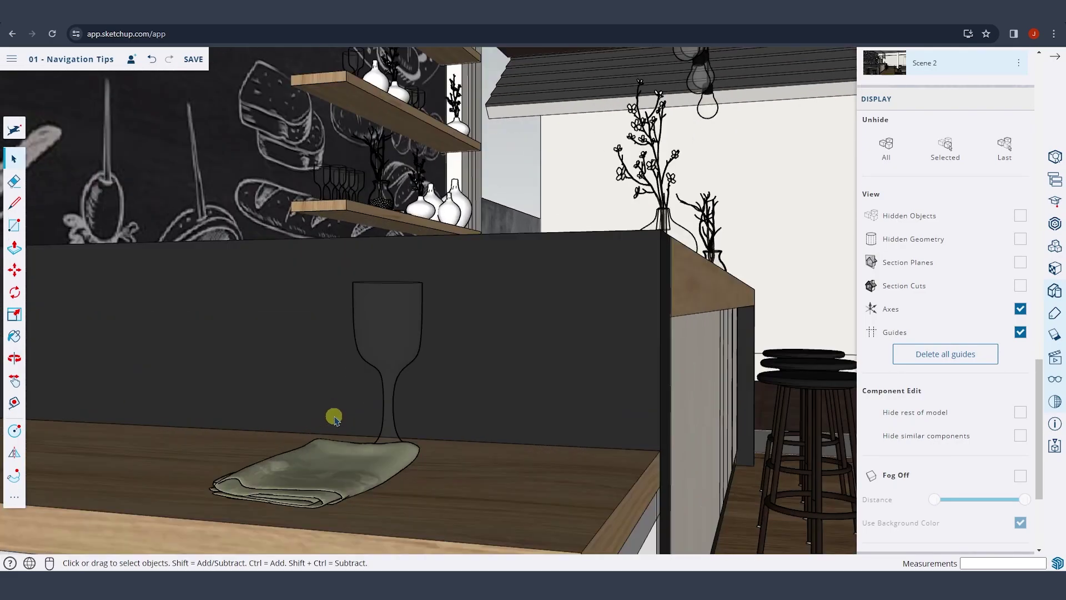
pyautogui.moveTo(355, 419); pyautogui.dragTo(311, 447, button='middle')
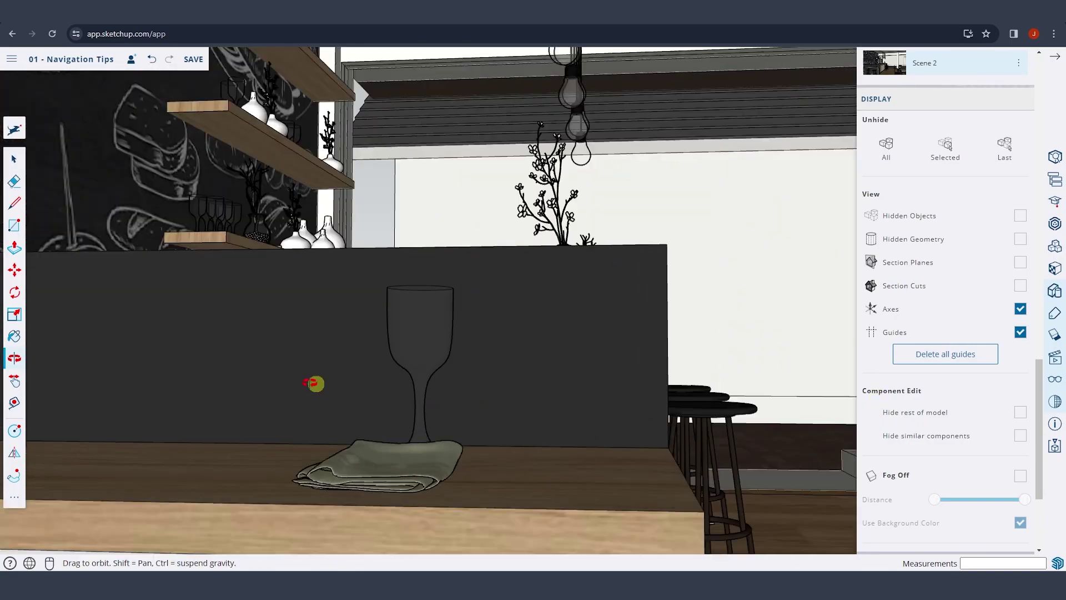
pyautogui.scroll(3, 274, 435)
pyautogui.scroll(4, 419, 397)
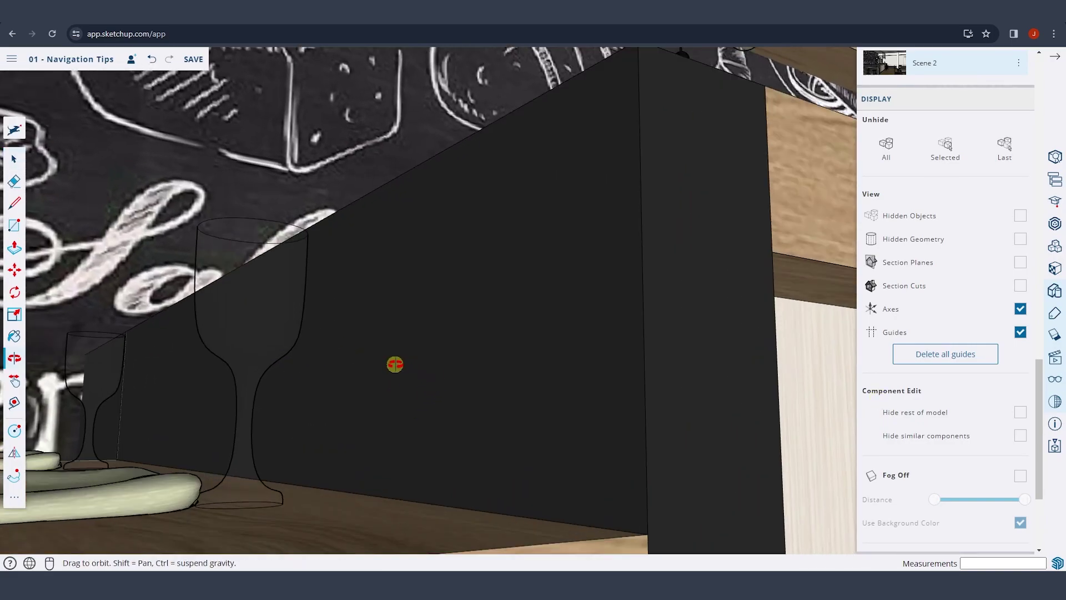
pyautogui.scroll(8, 395, 364)
pyautogui.scroll(2, 412, 346)
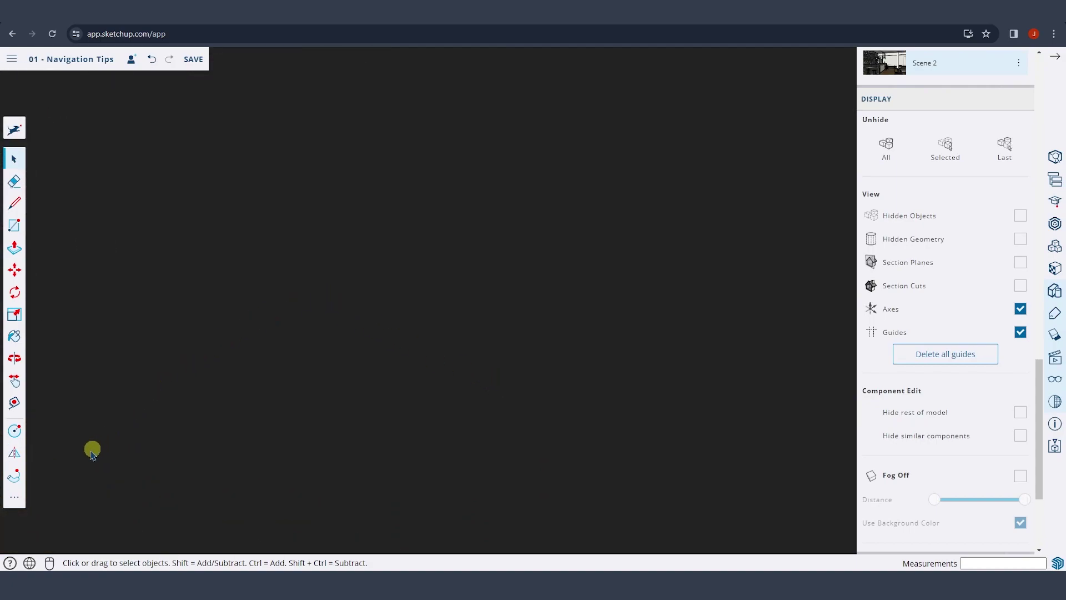
# Bring the whole model back into view with Zoom Extents, and view the building's exterior from above street level.
pyautogui.click(14, 502)
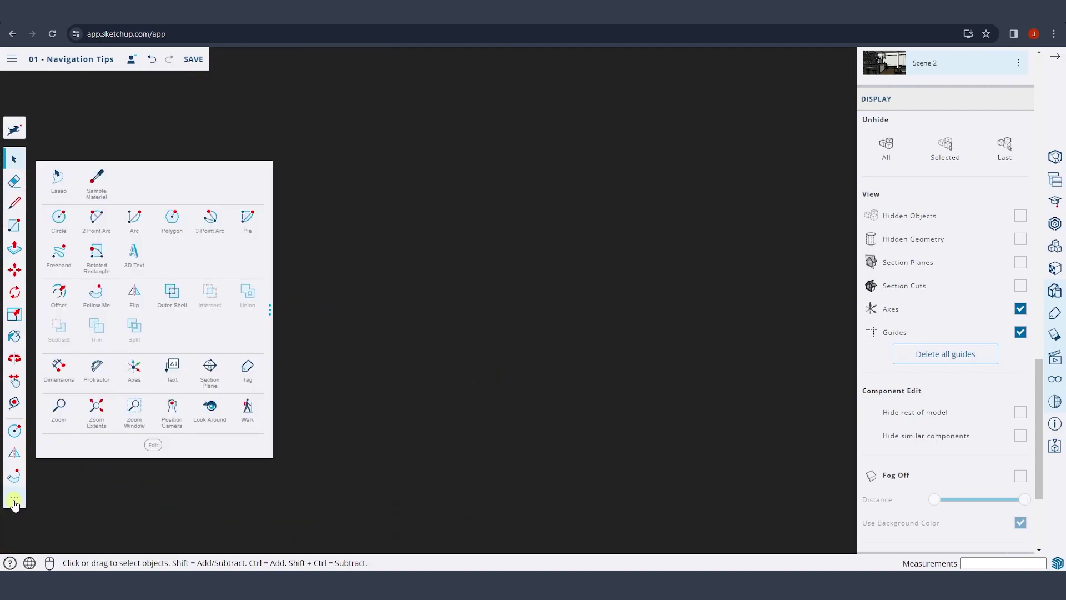
pyautogui.click(97, 408)
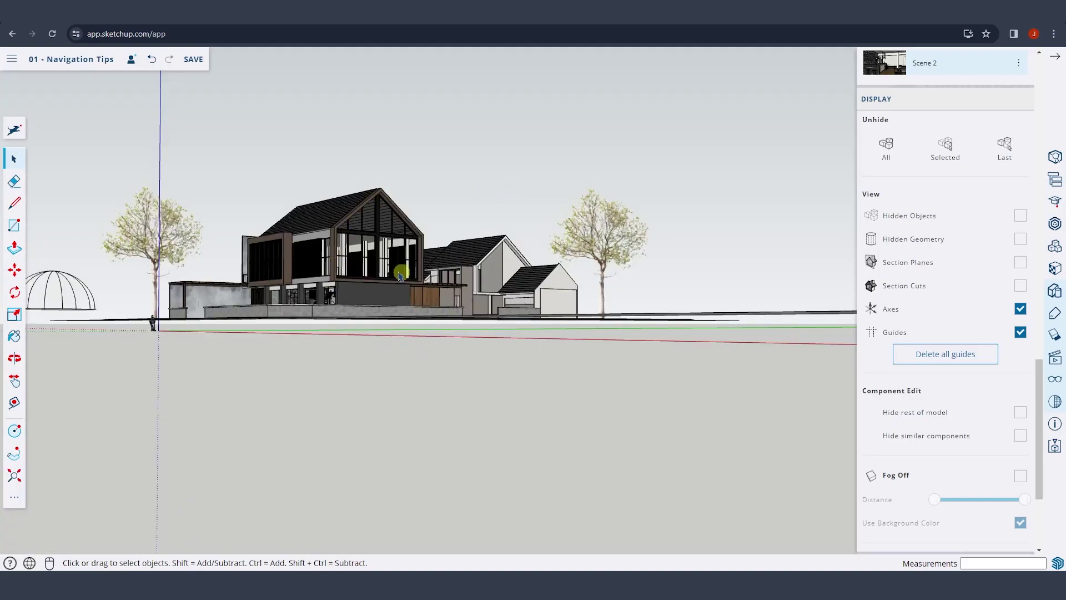
pyautogui.moveTo(382, 330); pyautogui.dragTo(385, 417, button='middle')
pyautogui.scroll(3, 266, 361)
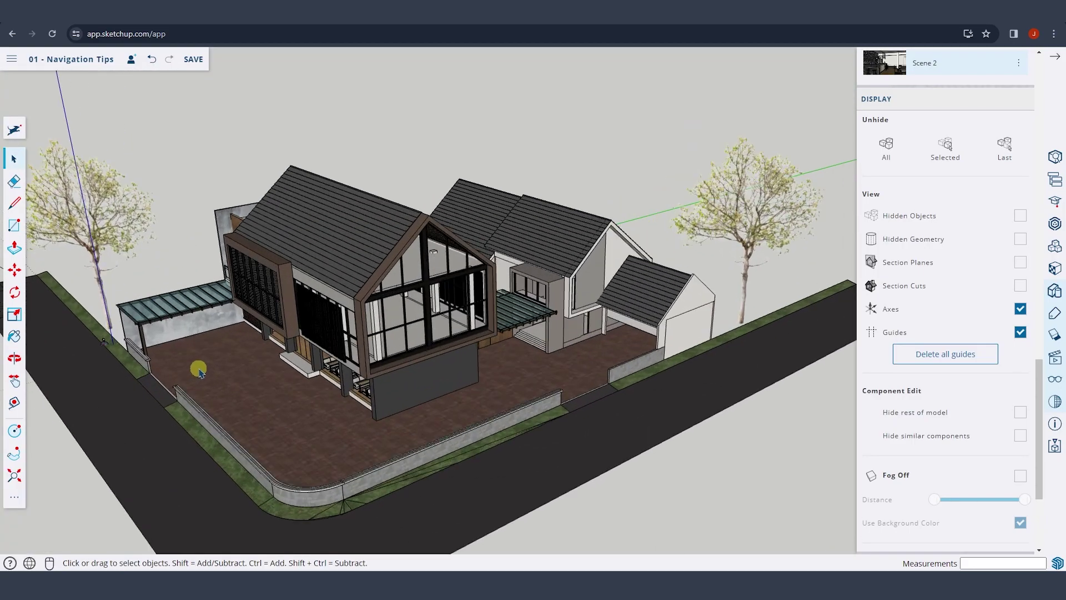
pyautogui.moveTo(242, 356); pyautogui.dragTo(484, 300, button='middle')
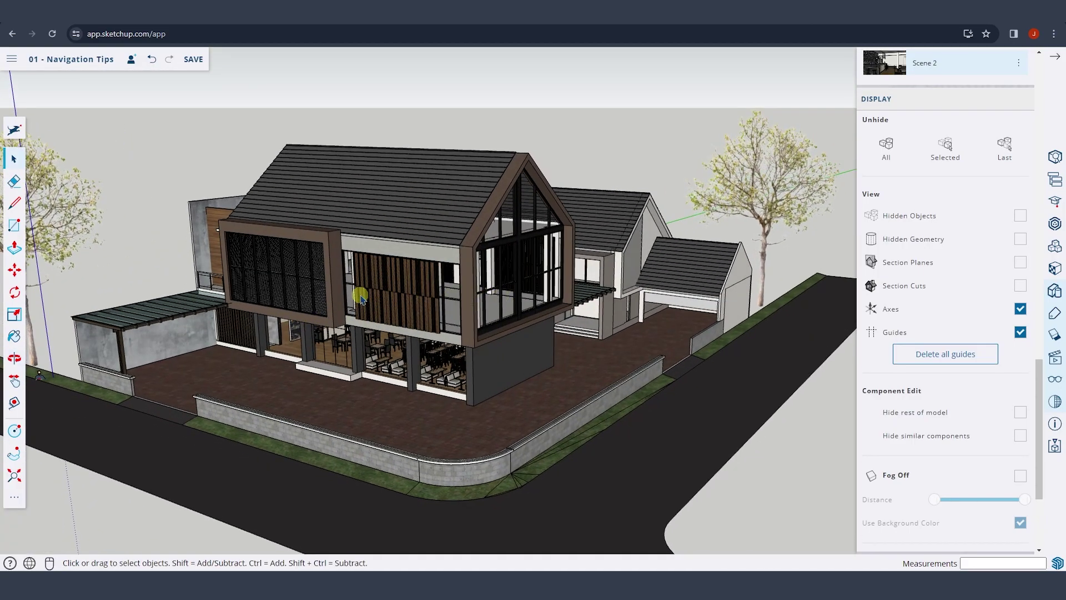
pyautogui.scroll(3, 355, 300)
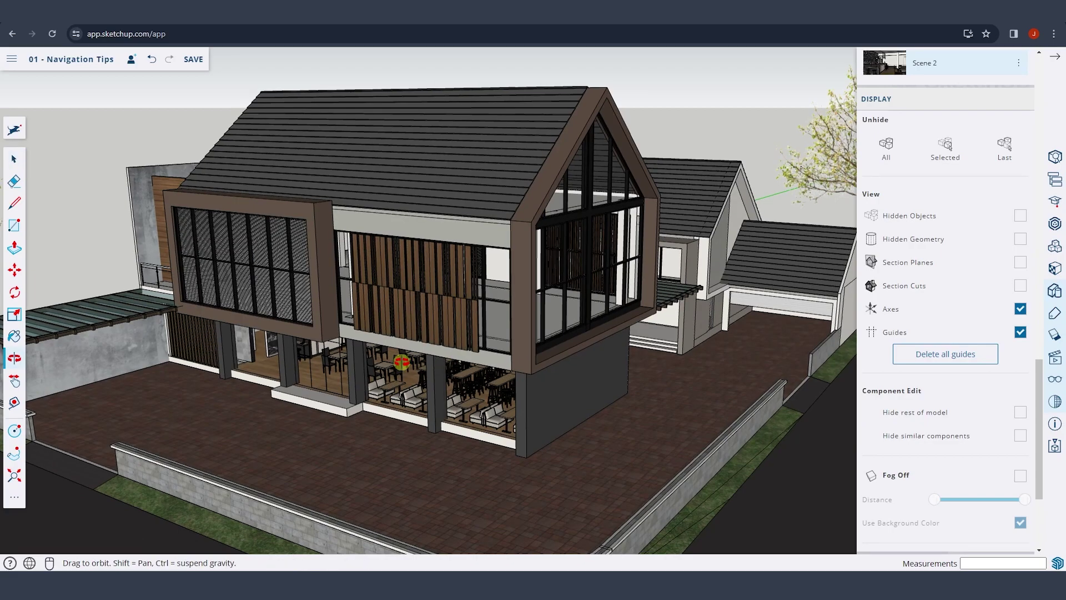
pyautogui.moveTo(444, 366); pyautogui.dragTo(381, 352, button='middle')
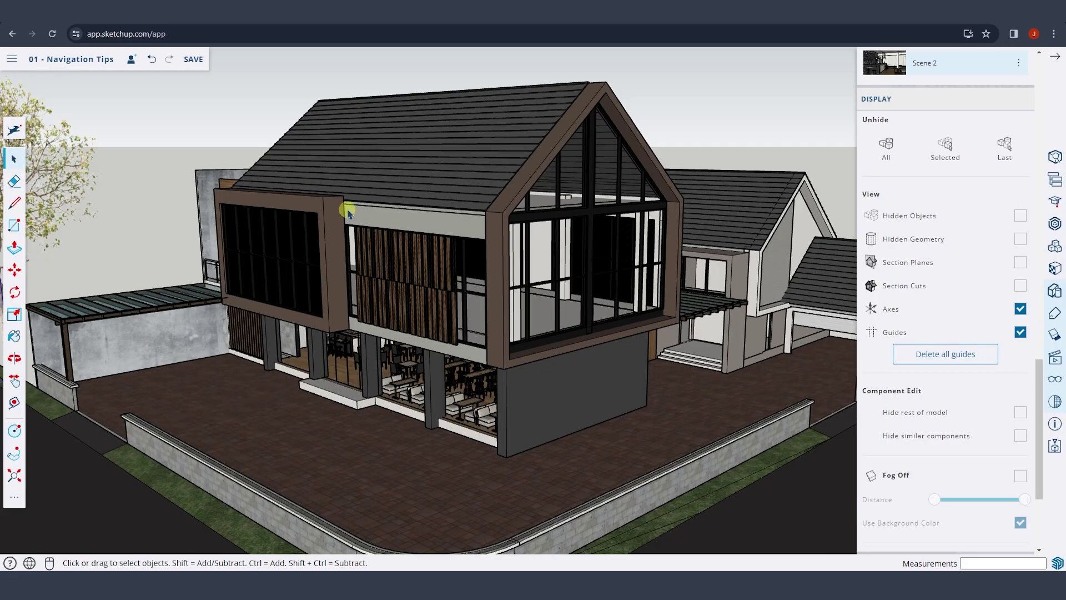
# Inspect the wooden slats on the upper façade up close, and return to an overview of the whole building.
pyautogui.scroll(10, 410, 238)
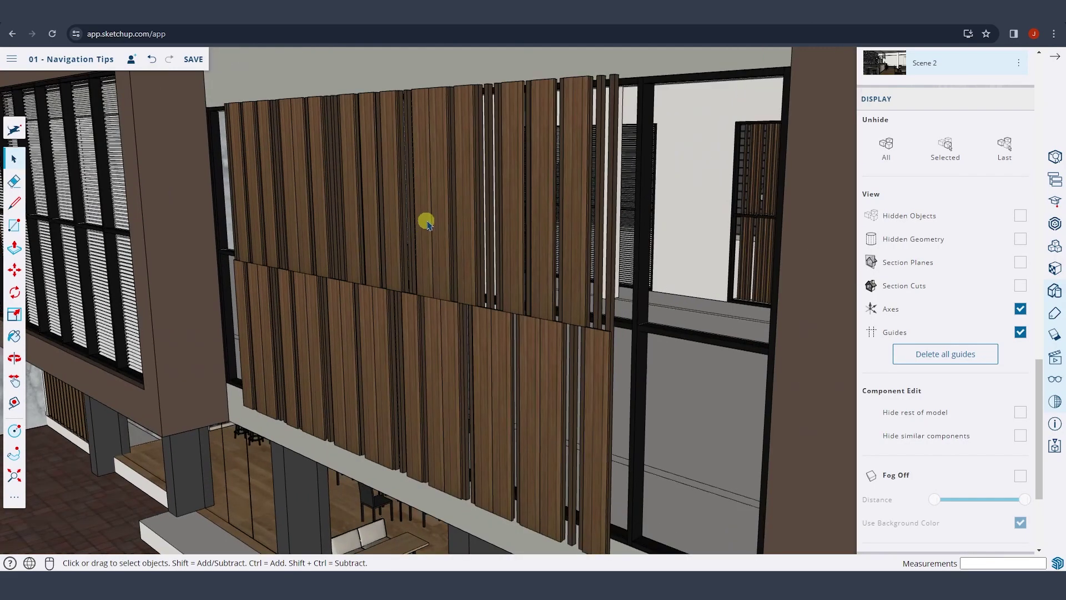
pyautogui.scroll(-10, 423, 220)
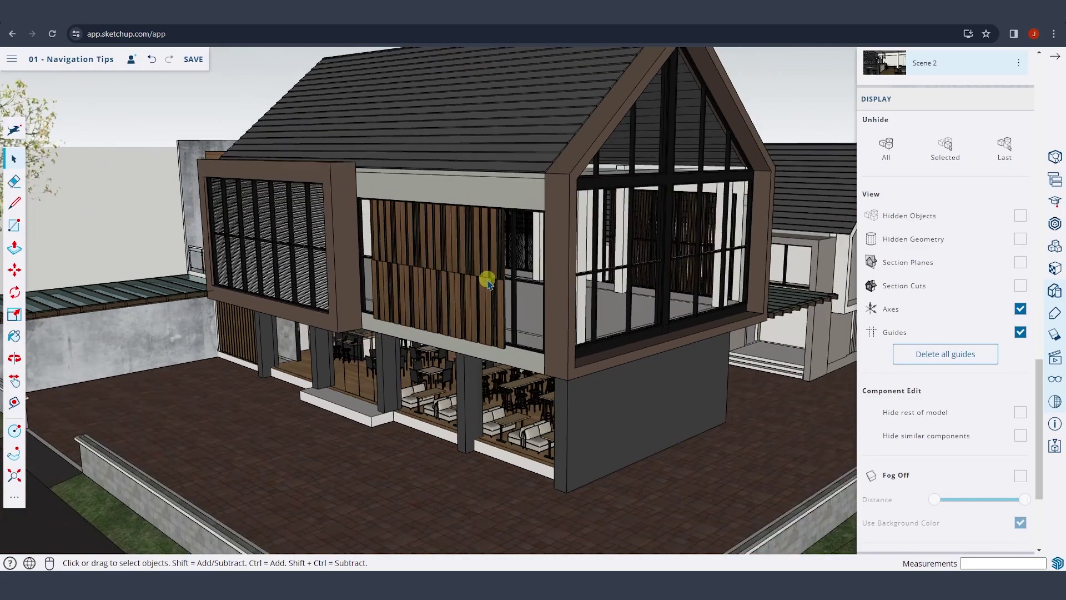
pyautogui.scroll(-5, 487, 281)
pyautogui.moveTo(488, 280)
pyautogui.mouseDown(button='middle')
pyautogui.moveTo(394, 295)
pyautogui.moveTo(352, 284)
pyautogui.moveTo(490, 279)
pyautogui.mouseUp(button='middle')
pyautogui.scroll(2, 530, 270)
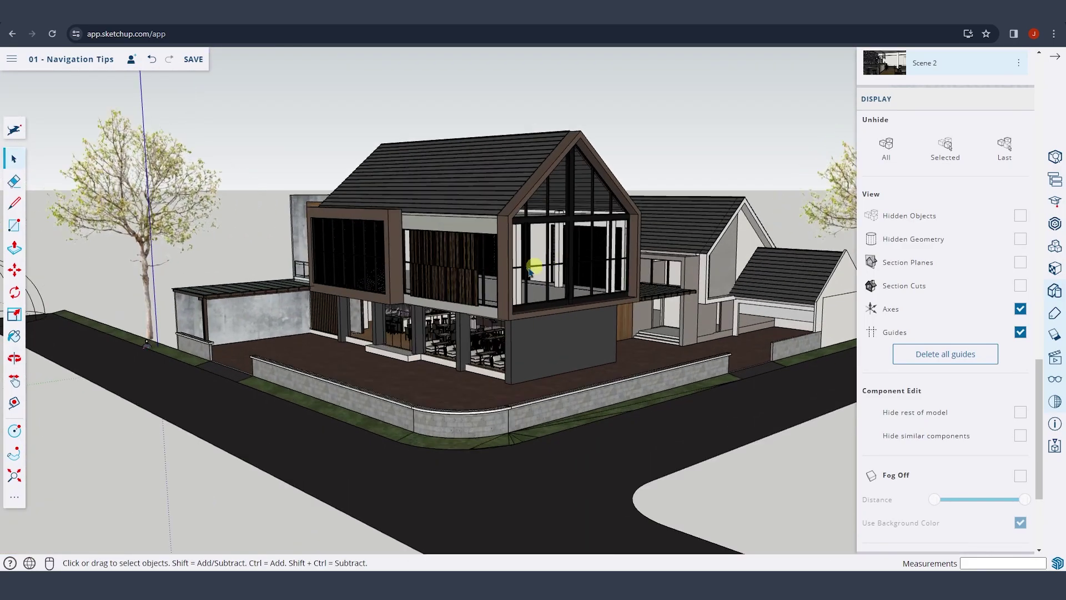
# Magnify the wooden slats on the upper façade with Zoom Window, and bring the whole model back with Zoom Extents.
pyautogui.click(17, 497)
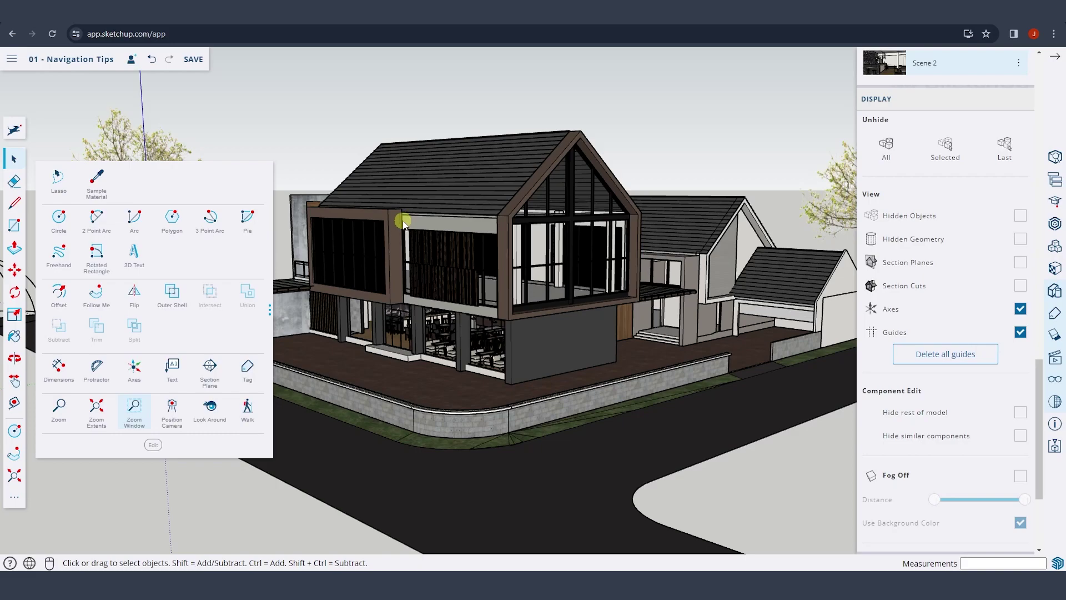
pyautogui.moveTo(401, 224); pyautogui.dragTo(491, 317)
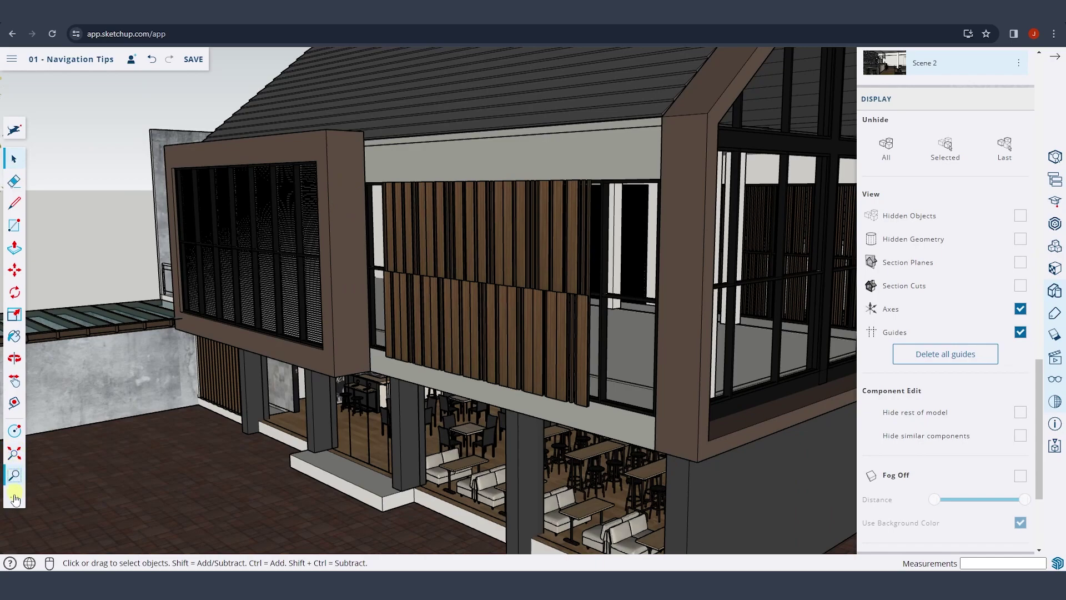
pyautogui.click(14, 501)
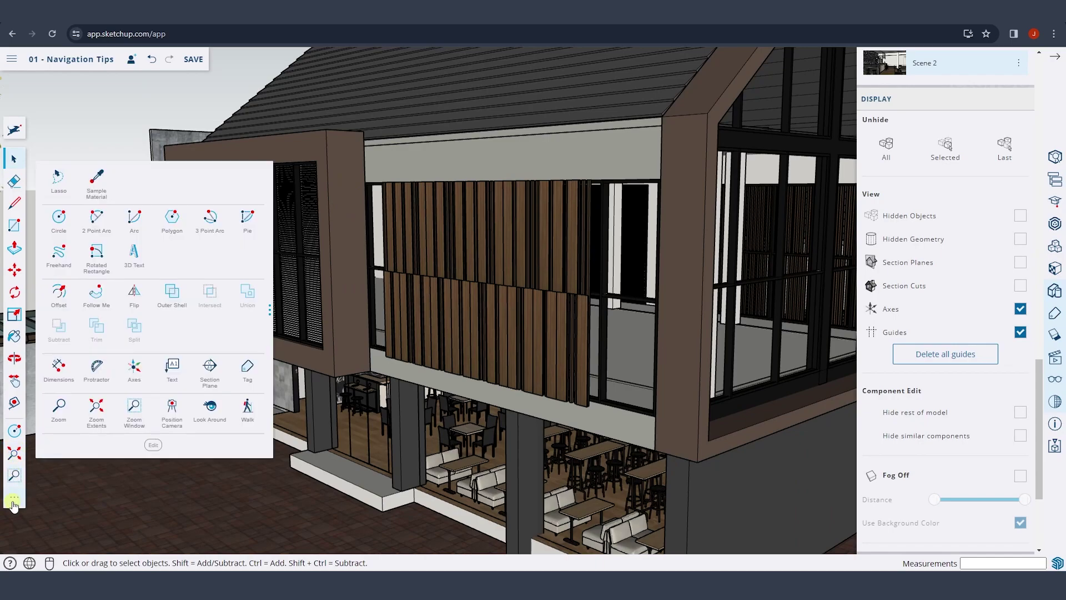
pyautogui.click(100, 411)
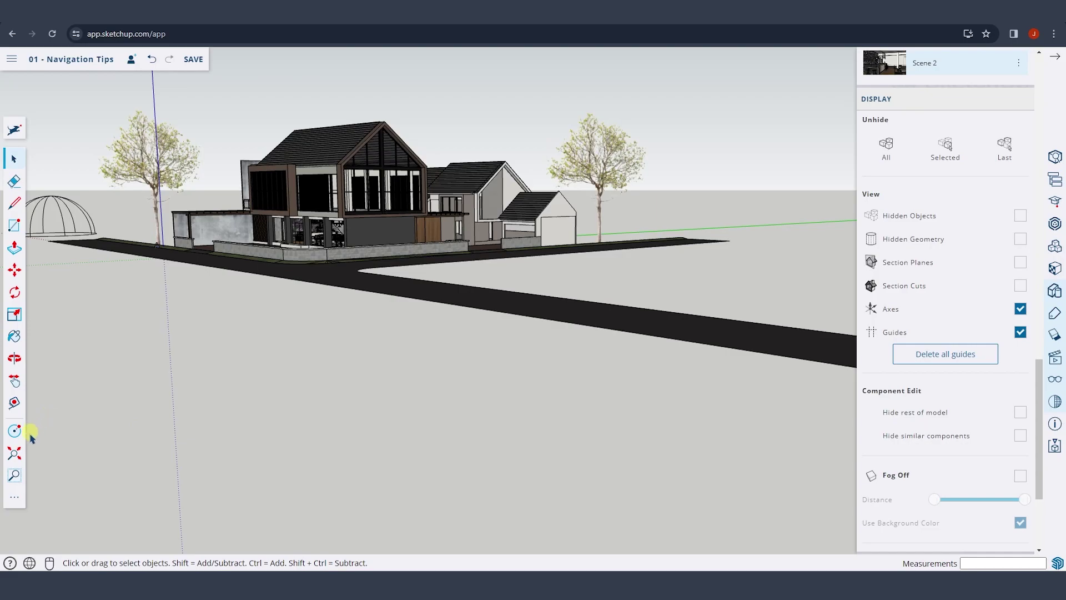
# Magnify the ground-floor corner windows with Zoom Window, and return to a view of the whole building with nothing selected.
pyautogui.click(13, 500)
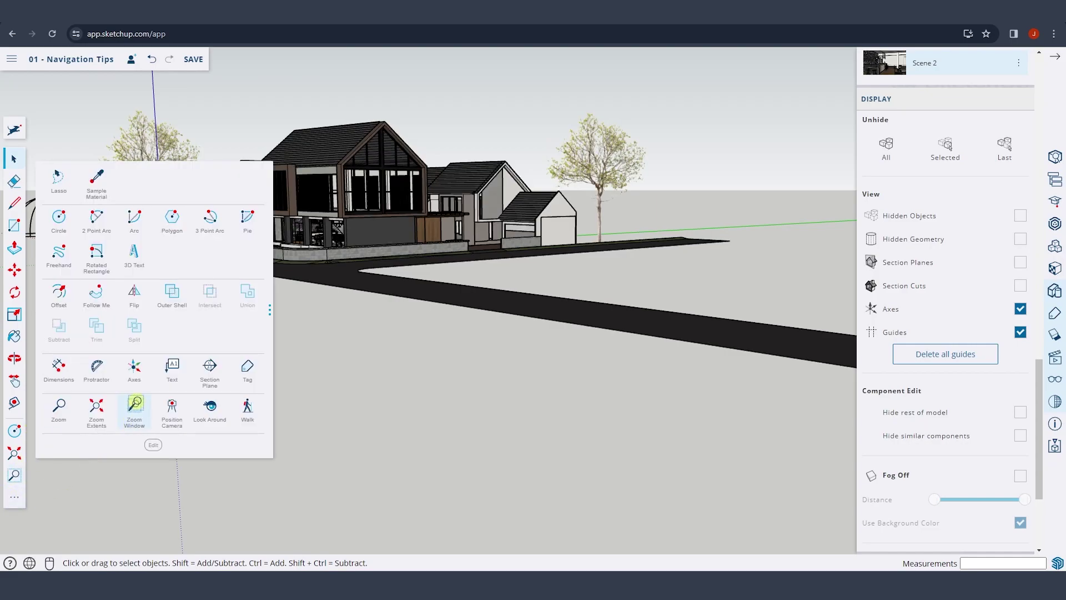
pyautogui.click(136, 403)
pyautogui.moveTo(307, 223); pyautogui.dragTo(338, 253)
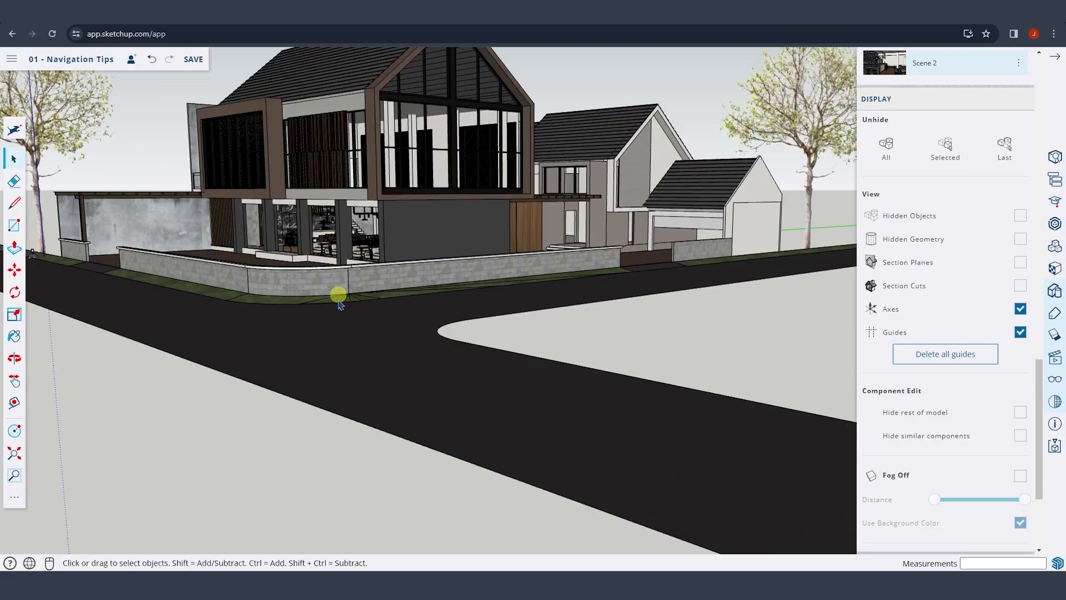
pyautogui.click(15, 499)
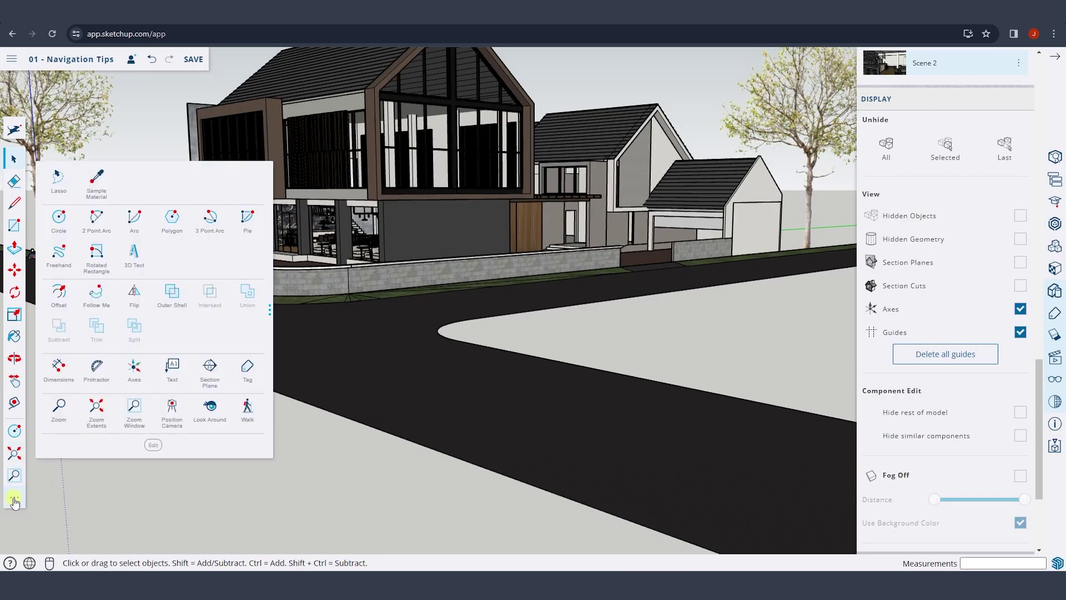
pyautogui.moveTo(294, 206); pyautogui.dragTo(351, 265)
pyautogui.hotkey('shift', 'z')
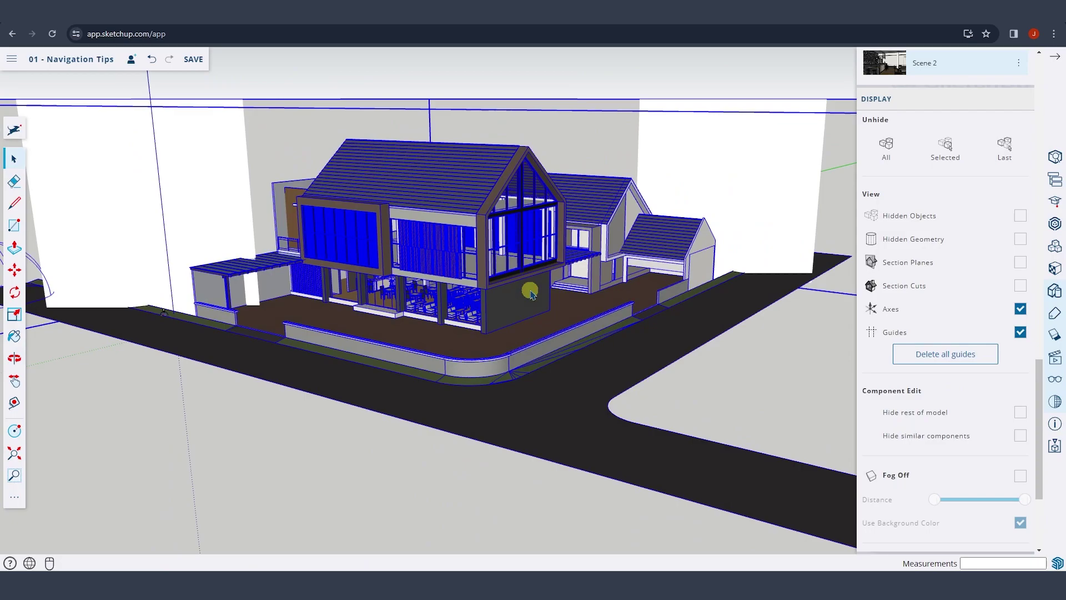
pyautogui.click(536, 90)
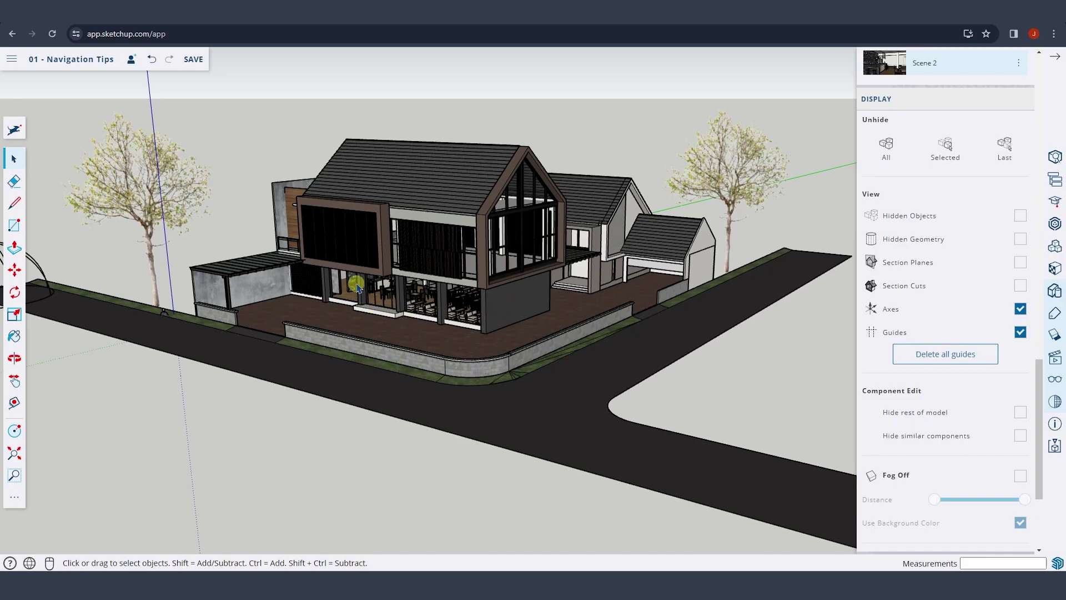
# View the building's exterior from the street side and the corner, and apply the Shaded2 default style.
pyautogui.click(13, 498)
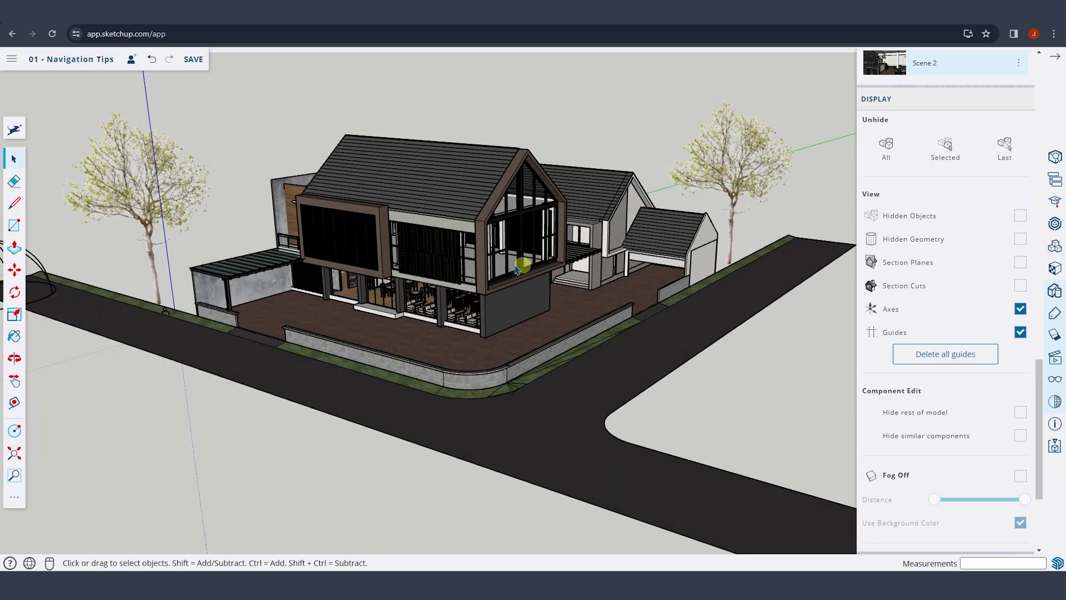
pyautogui.scroll(10, 395, 310)
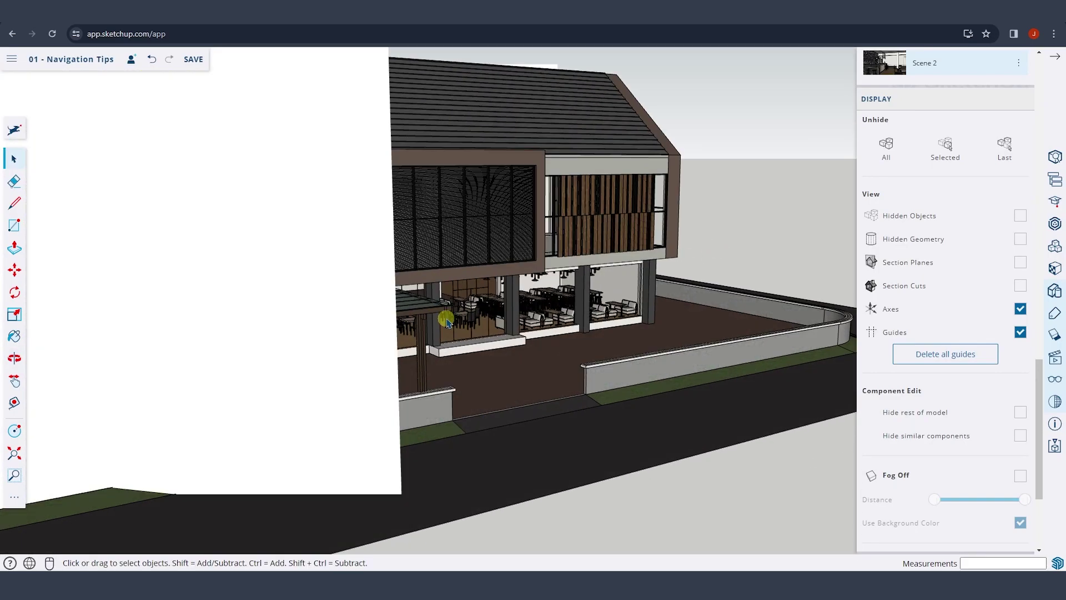
pyautogui.moveTo(447, 322); pyautogui.dragTo(416, 307, button='middle')
pyautogui.scroll(-5, 415, 305)
pyautogui.moveTo(592, 301); pyautogui.dragTo(464, 349, button='middle')
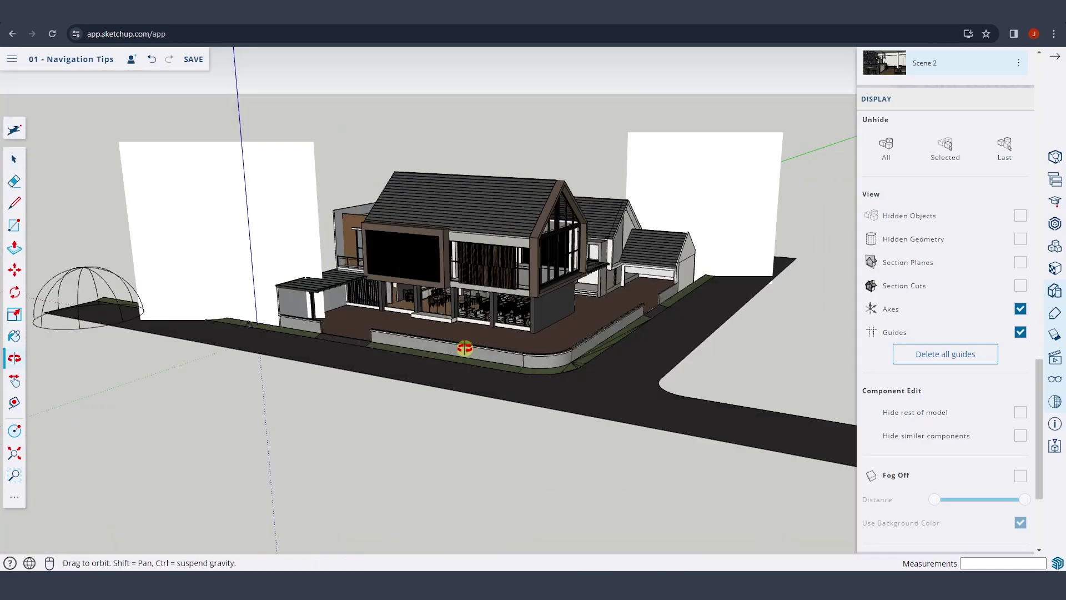
pyautogui.scroll(3, 467, 325)
pyautogui.scroll(-1, 555, 326)
pyautogui.scroll(-1, 950, 336)
pyautogui.scroll(15, 900, 335)
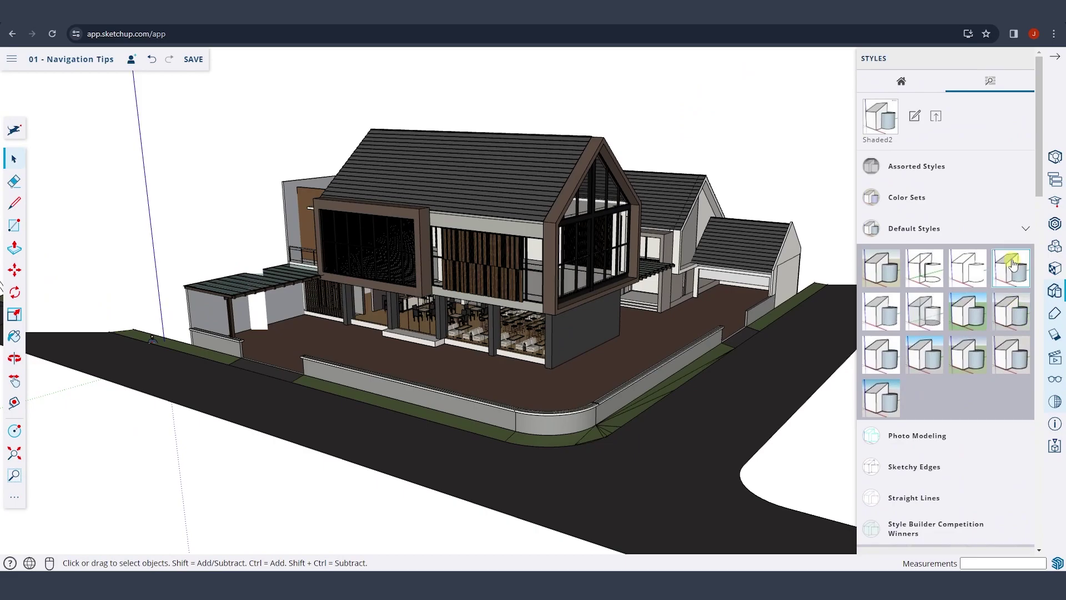
# Examine the building's exterior and front courtyard from close up and from farther away.
pyautogui.scroll(5, 499, 333)
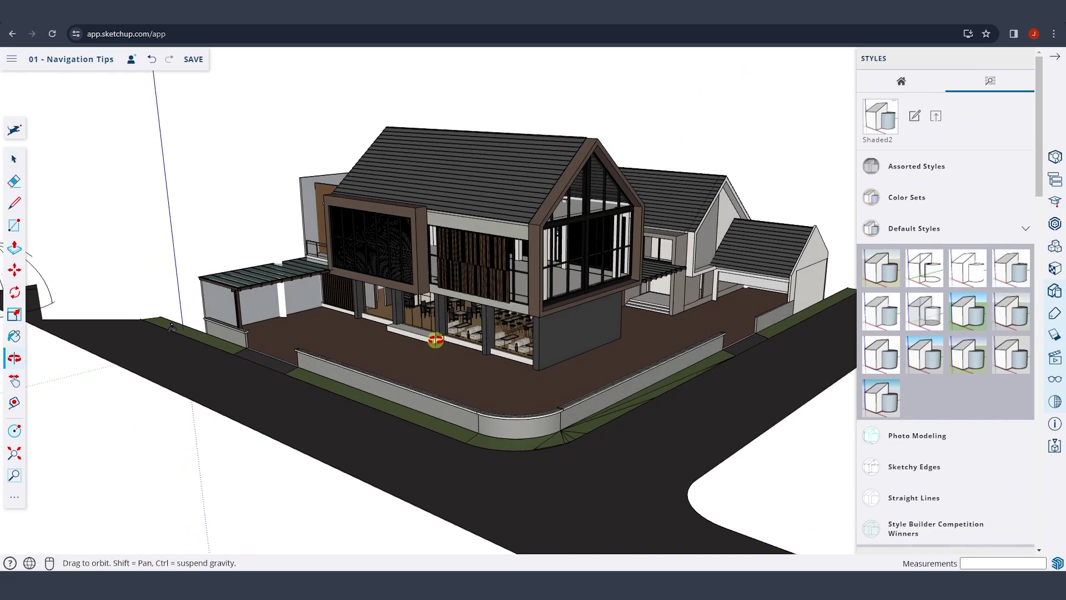
pyautogui.scroll(3, 444, 389)
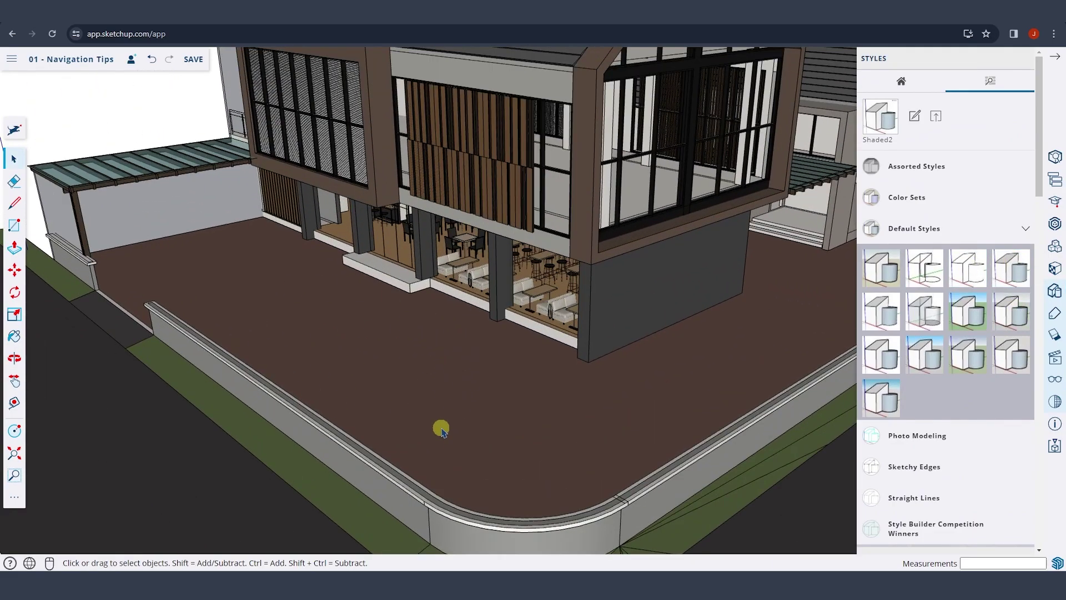
pyautogui.scroll(-10, 303, 314)
pyautogui.moveTo(378, 288); pyautogui.dragTo(396, 262, button='middle')
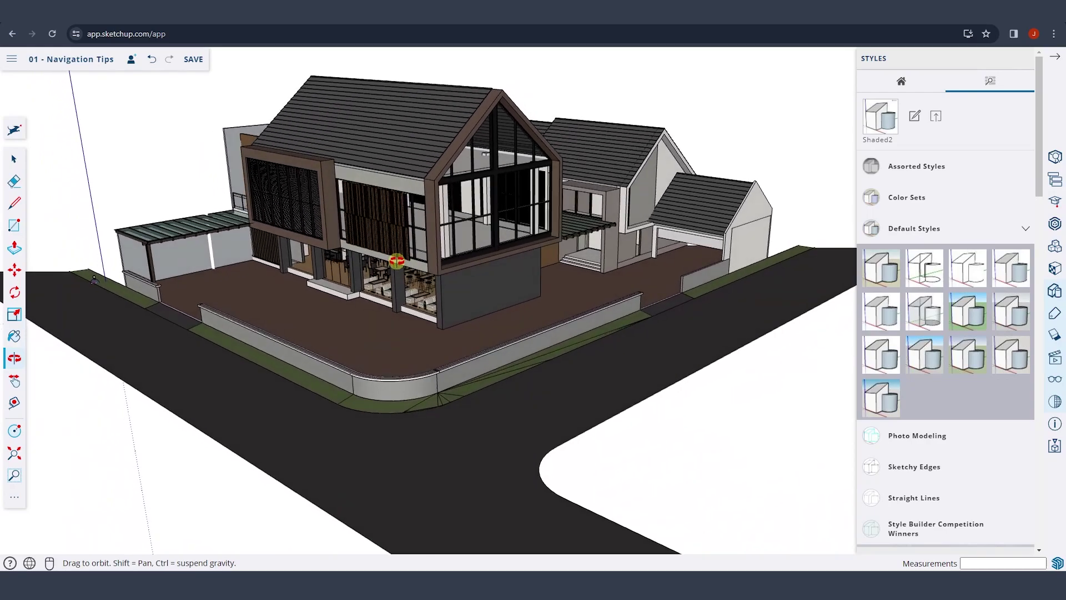
pyautogui.scroll(-3, 448, 228)
pyautogui.scroll(3, 448, 227)
pyautogui.scroll(-3, 543, 89)
pyautogui.scroll(3, 600, 257)
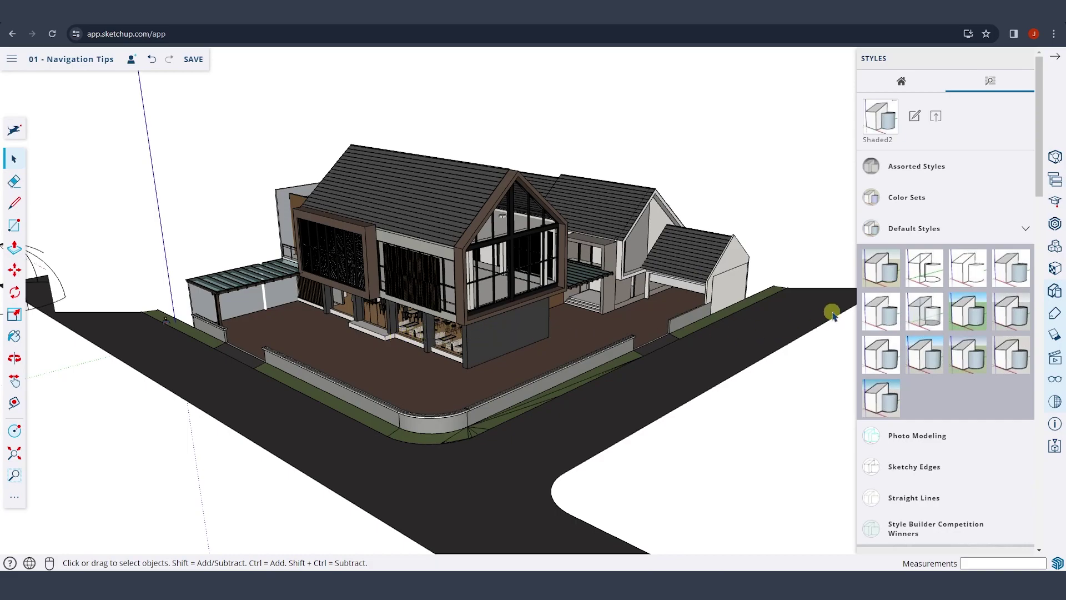
# Turn on the display of Section Cuts and view the opened ground floor from above.
pyautogui.click(1055, 336)
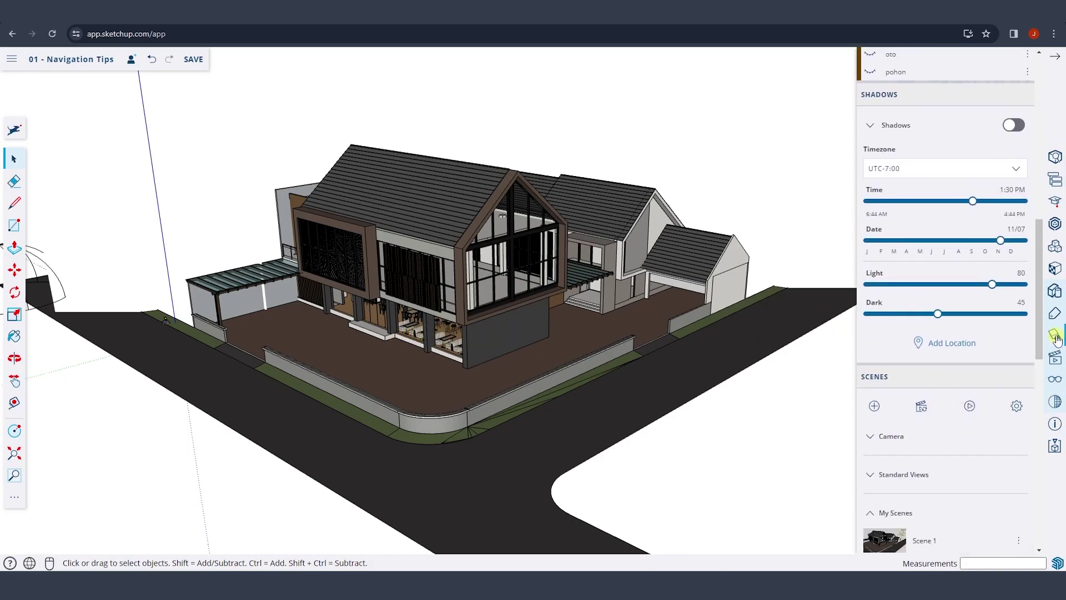
pyautogui.click(1055, 380)
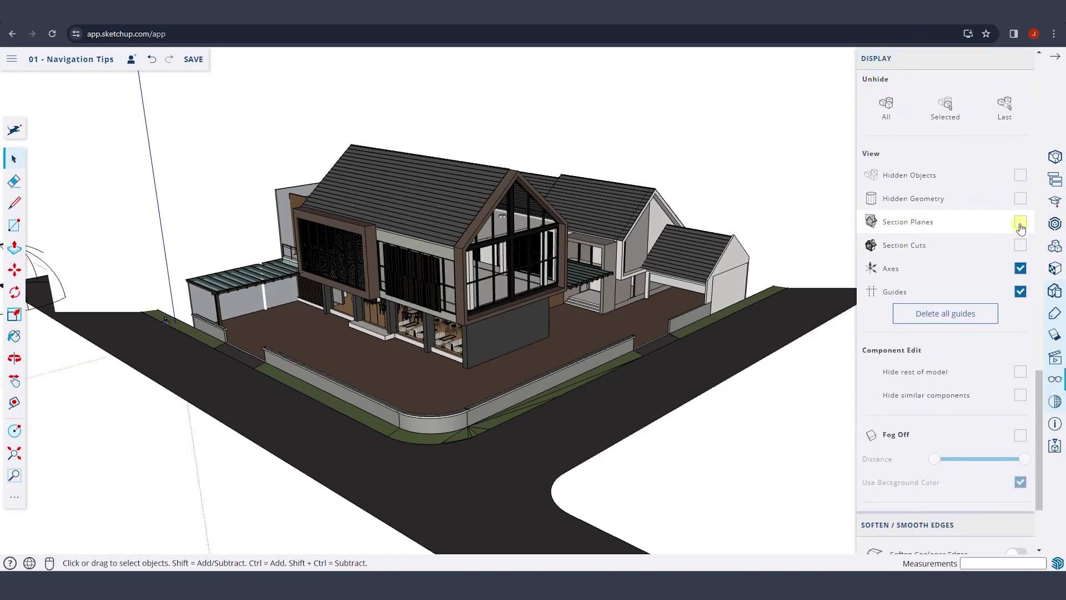
pyautogui.click(1019, 245)
pyautogui.moveTo(465, 295); pyautogui.dragTo(450, 411, button='middle')
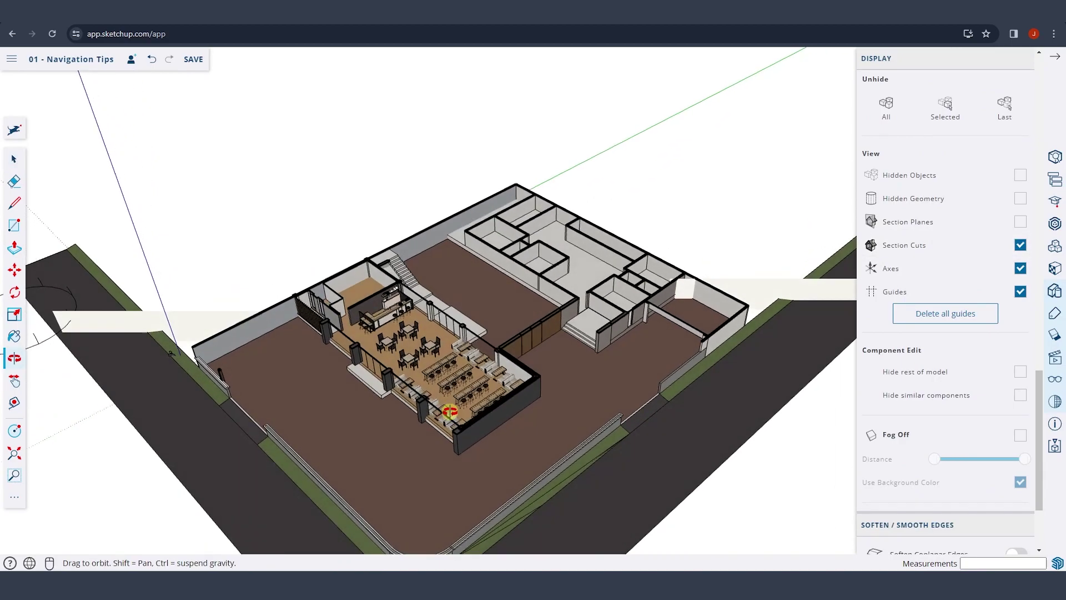
pyautogui.press('space')
# Bring the view down among the café's dining tables, and switch Section Cuts off and on again.
pyautogui.scroll(5, 433, 361)
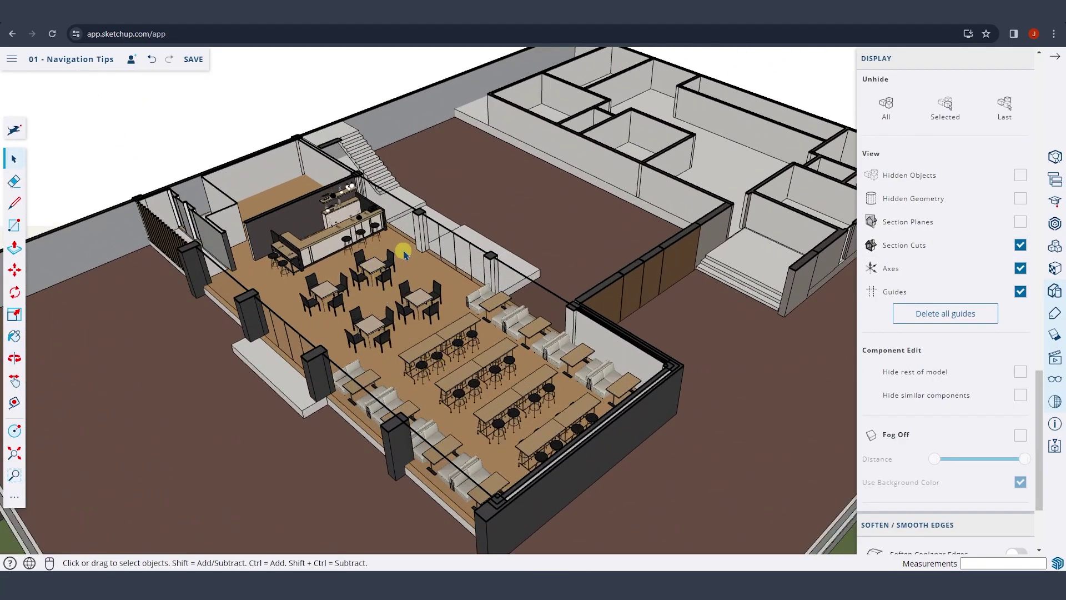
pyautogui.scroll(3, 390, 330)
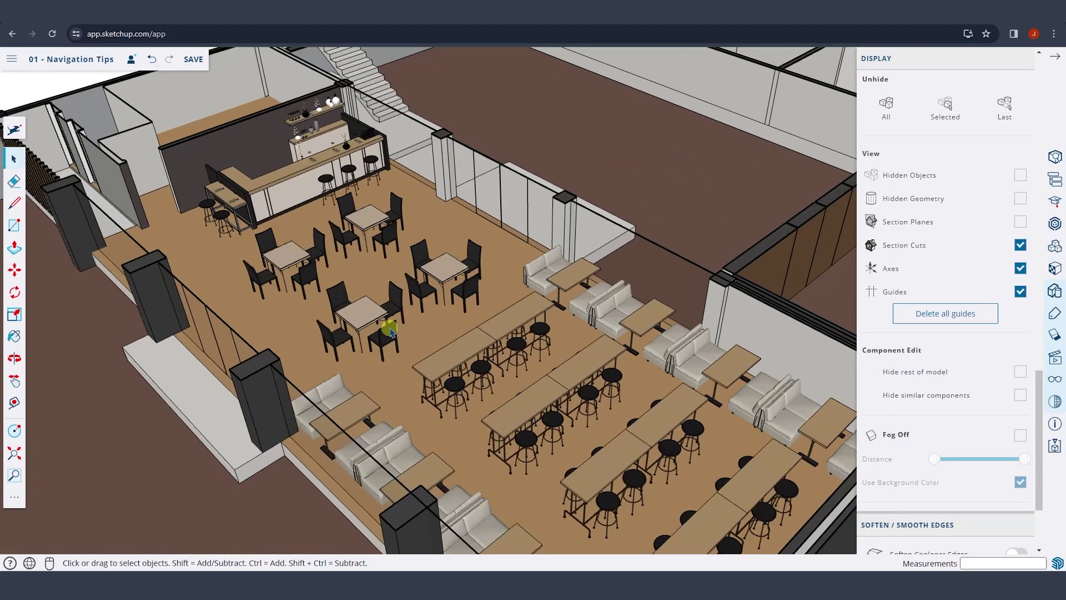
pyautogui.scroll(3, 390, 331)
pyautogui.moveTo(400, 333); pyautogui.dragTo(358, 221, button='middle')
pyautogui.scroll(4, 362, 226)
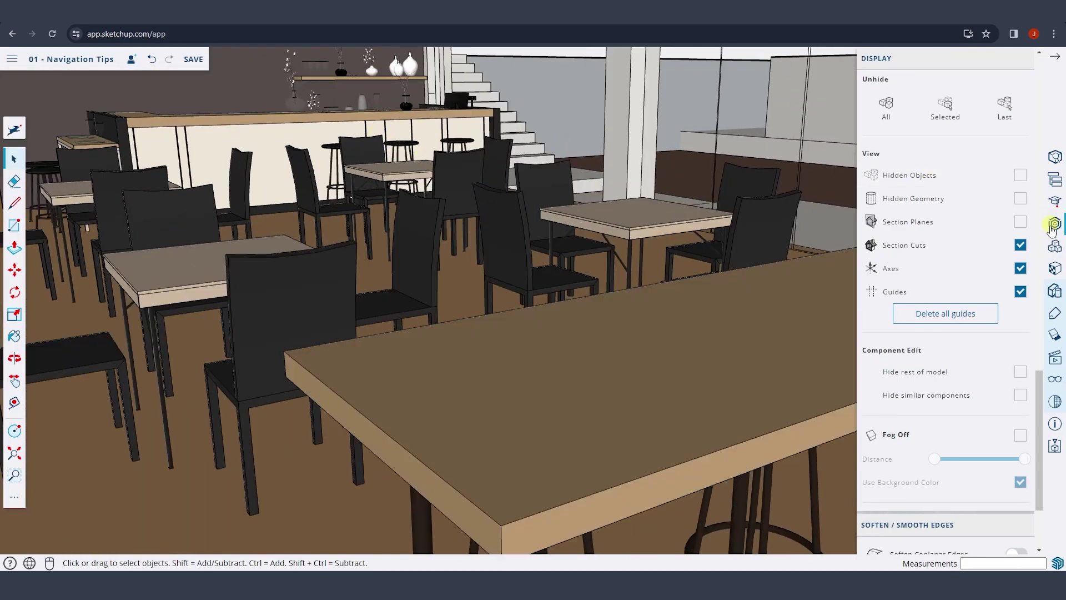
pyautogui.click(1020, 246)
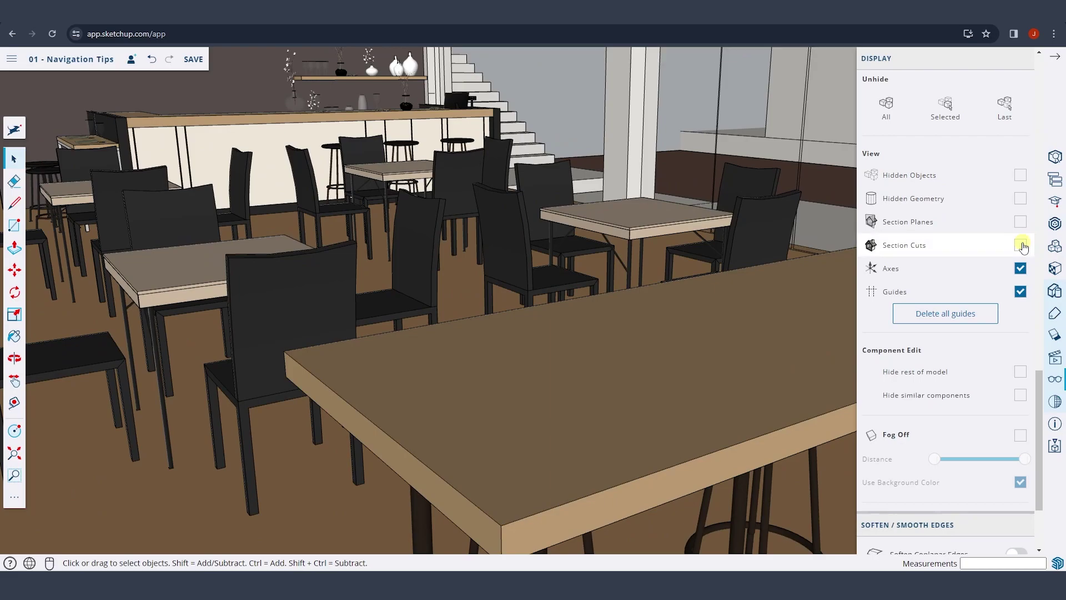
pyautogui.click(1020, 246)
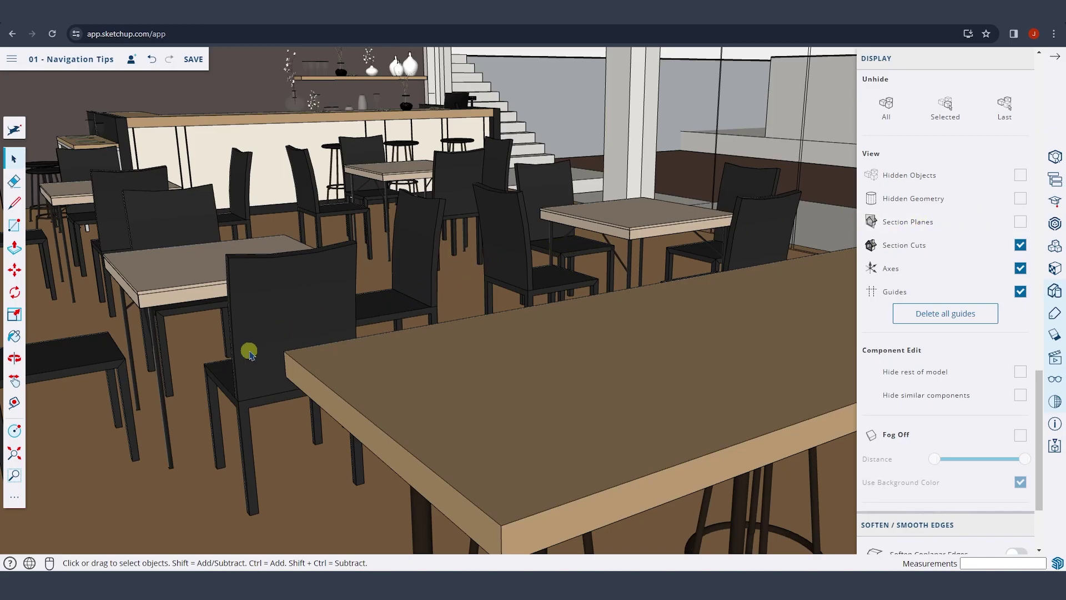
# Examine the café's seating area from different distances and angles through the cut walls.
pyautogui.scroll(-10, 294, 350)
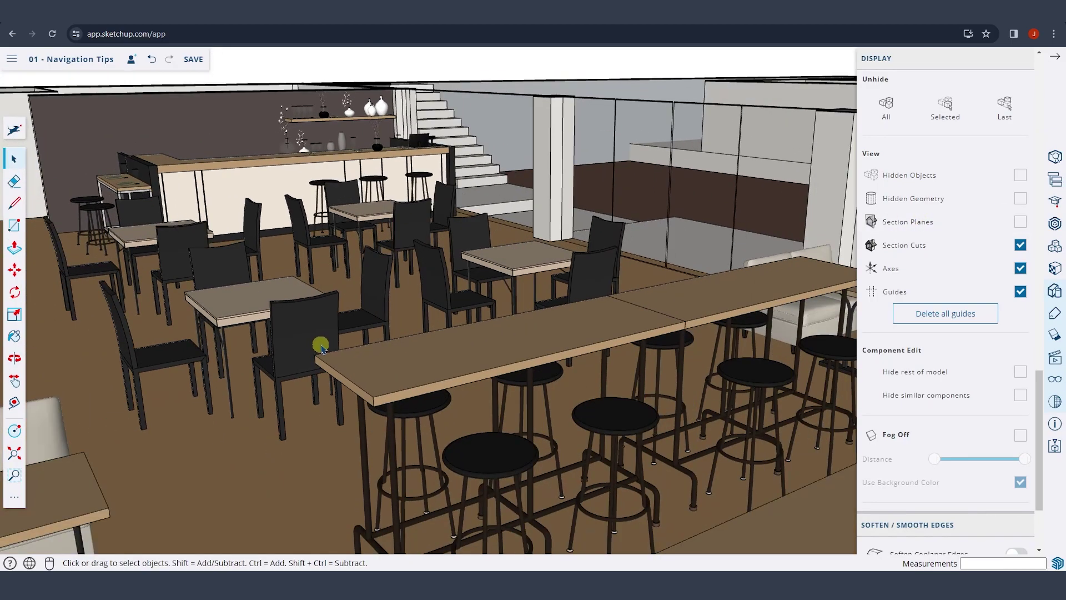
pyautogui.scroll(5, 330, 335)
pyautogui.scroll(-5, 436, 241)
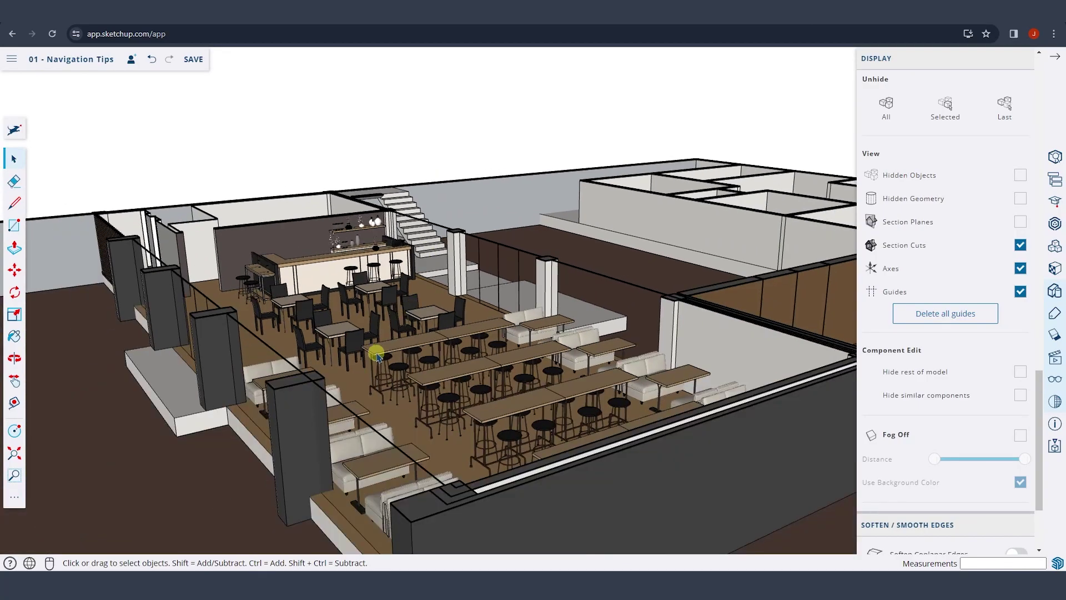
pyautogui.scroll(6, 388, 352)
pyautogui.press('o')
pyautogui.moveTo(359, 311); pyautogui.dragTo(340, 289)
pyautogui.moveTo(340, 289); pyautogui.dragTo(393, 342, button='middle')
pyautogui.scroll(-5, 392, 342)
pyautogui.moveTo(554, 302); pyautogui.dragTo(500, 305, button='middle')
pyautogui.scroll(3, 372, 333)
pyautogui.scroll(6, 372, 333)
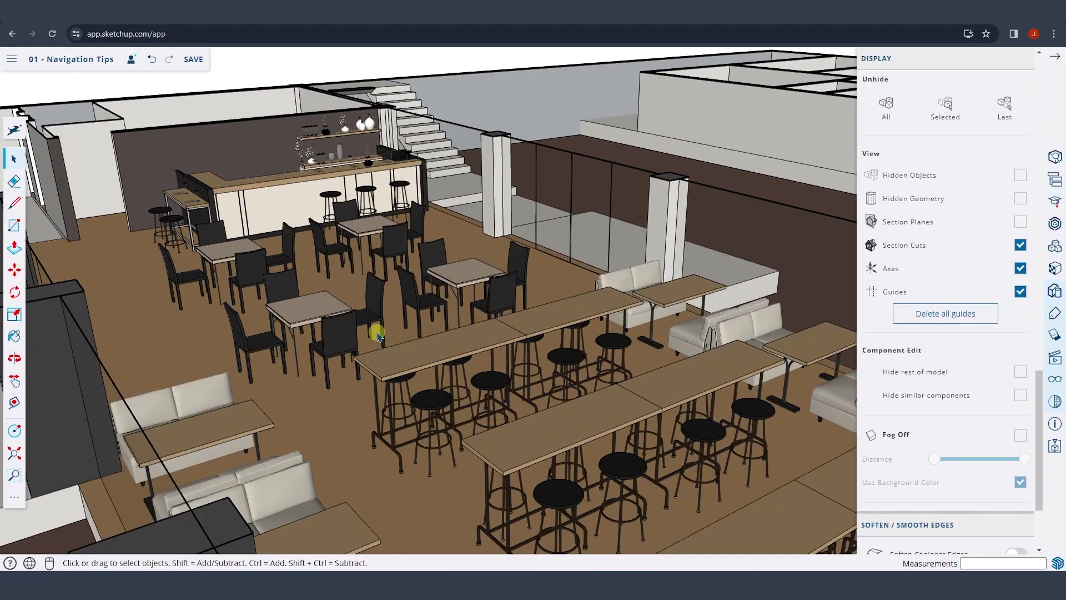
# Move the view close to the front bar table, with the dining tables and bar counter behind it.
pyautogui.moveTo(355, 366); pyautogui.dragTo(355, 334, button='middle')
pyautogui.moveTo(354, 333); pyautogui.dragTo(359, 355)
pyautogui.press('space')
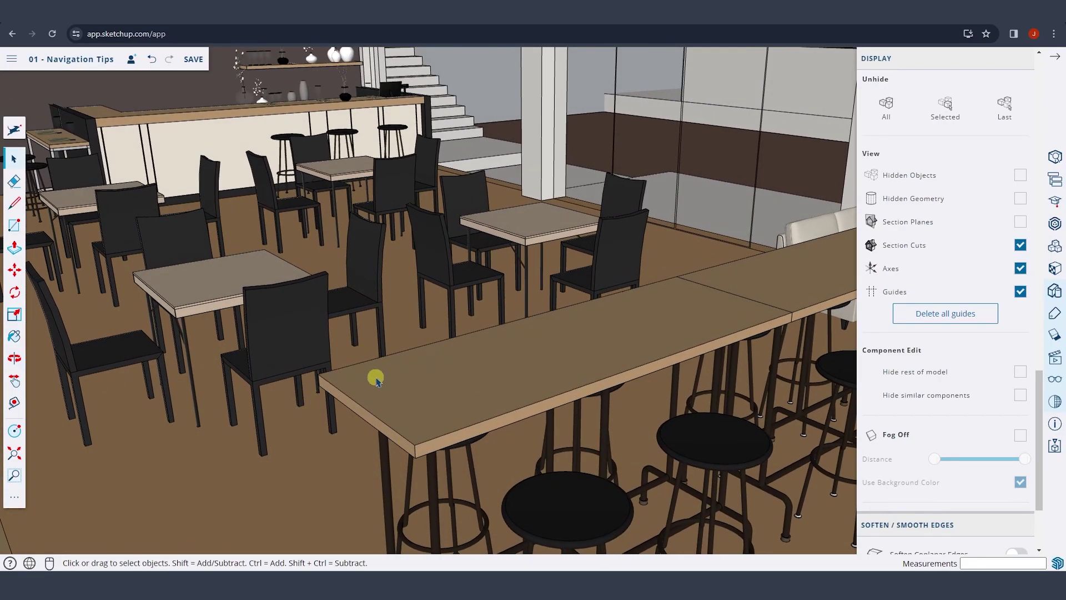
pyautogui.moveTo(375, 379); pyautogui.dragTo(279, 353, button='middle')
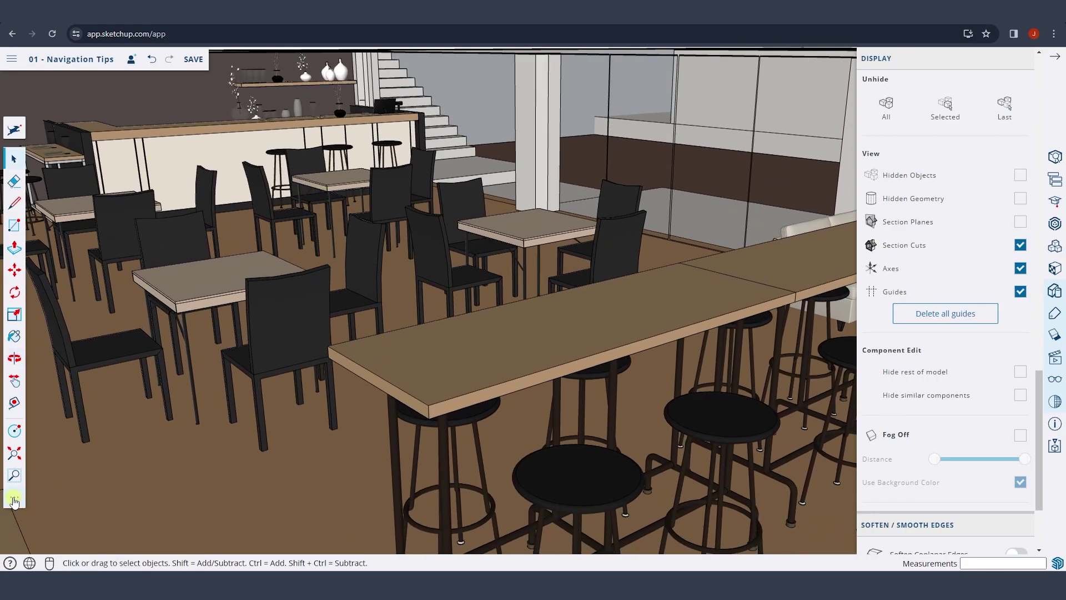
# Turn the camera upward with Look Around to frame the bar counter, back wall and staircase from inside the room.
pyautogui.click(15, 499)
pyautogui.click(218, 414)
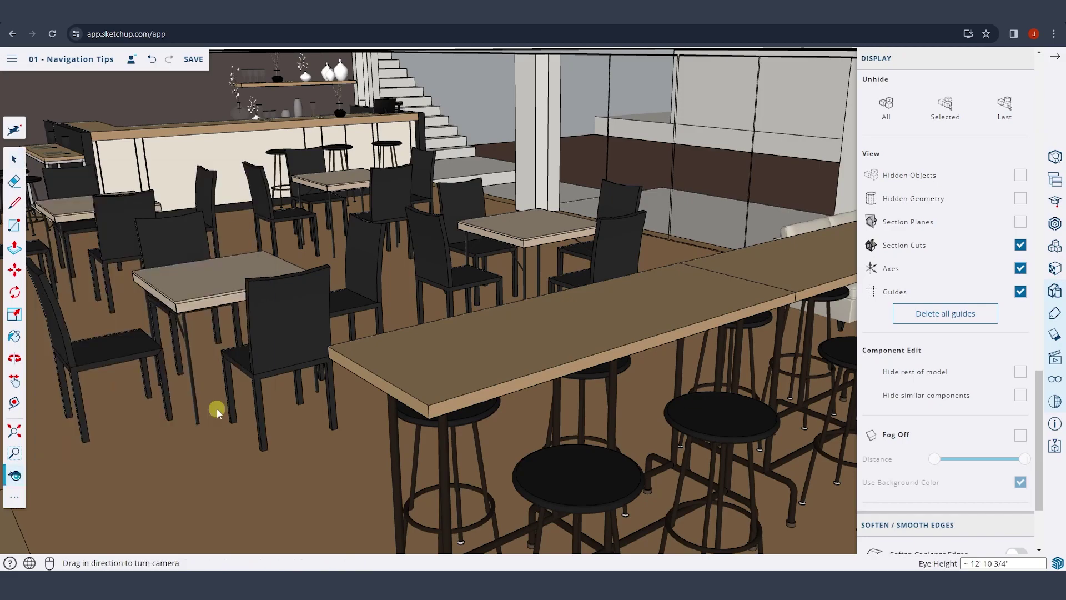
pyautogui.moveTo(497, 356); pyautogui.dragTo(477, 403)
pyautogui.moveTo(477, 404); pyautogui.dragTo(479, 353, button='middle')
pyautogui.moveTo(479, 348); pyautogui.dragTo(436, 302)
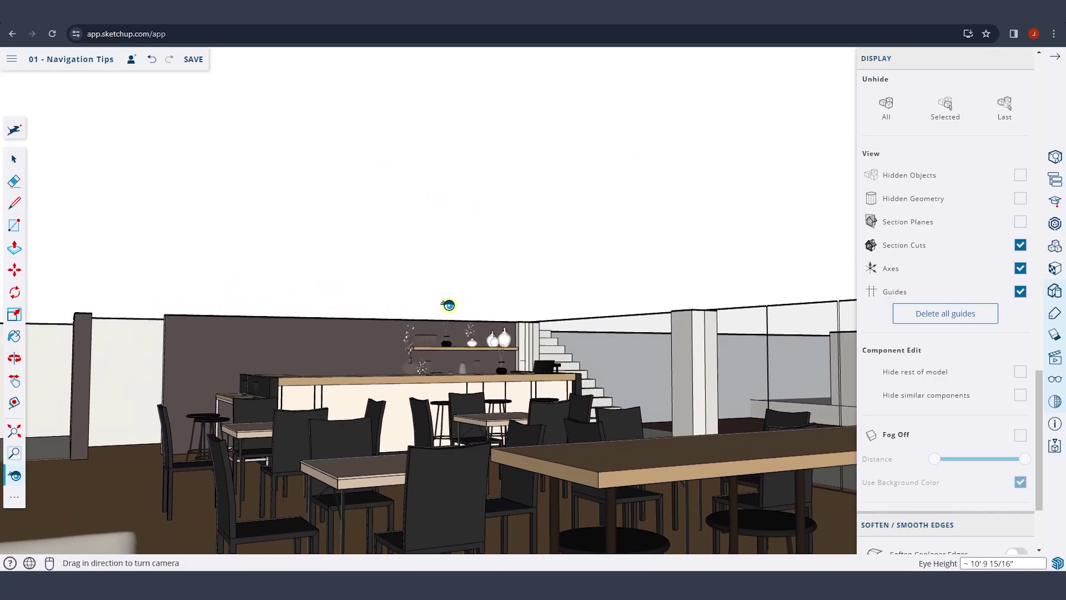
# Turn off Section Cuts and save the current interior view of the café as a new scene.
pyautogui.click(1020, 245)
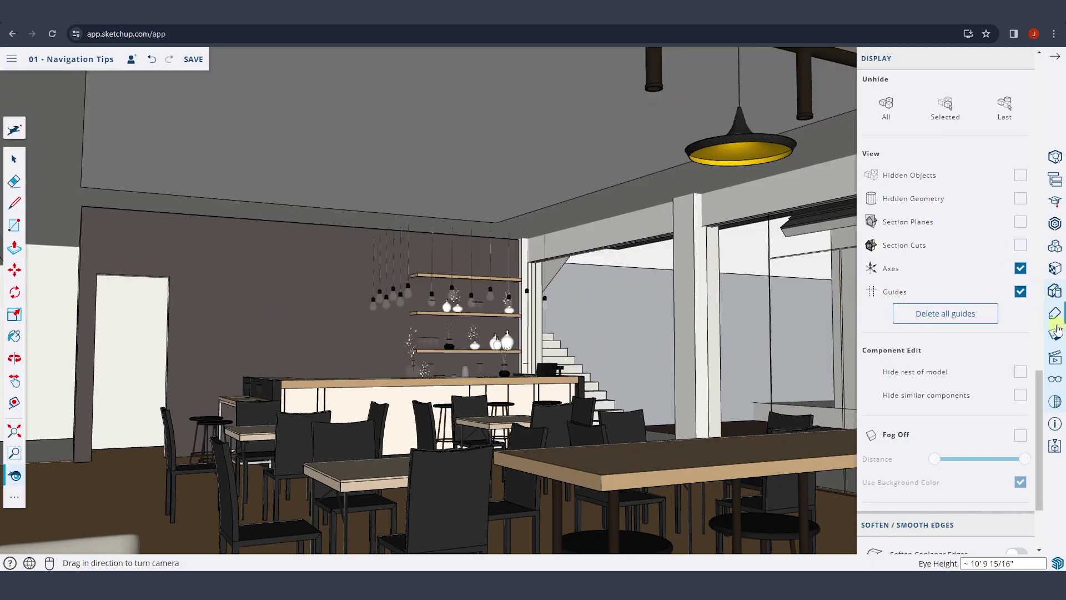
pyautogui.click(1054, 358)
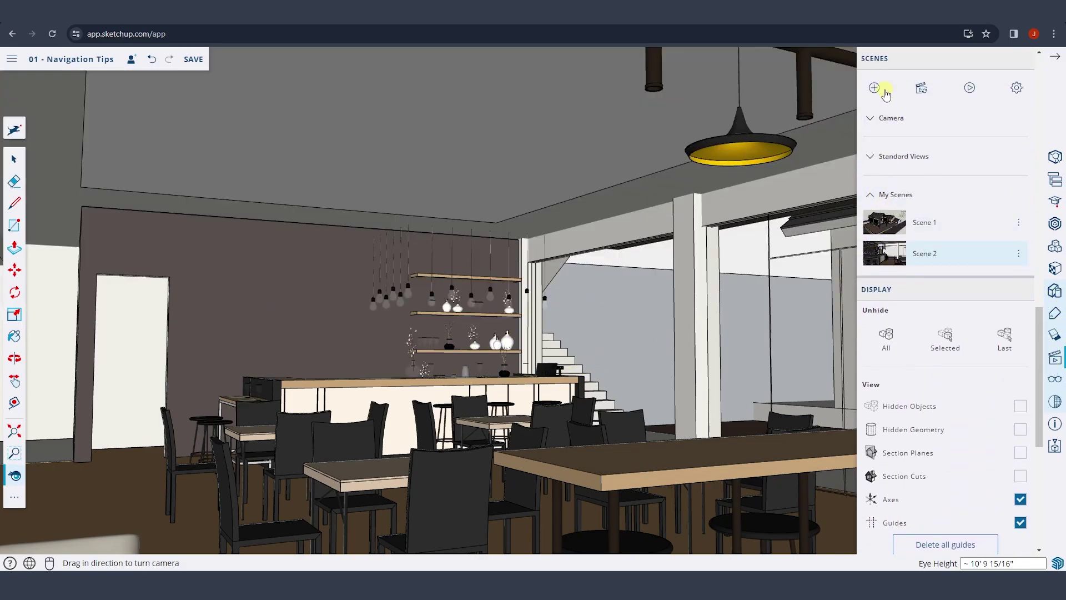
pyautogui.click(875, 89)
pyautogui.press('space')
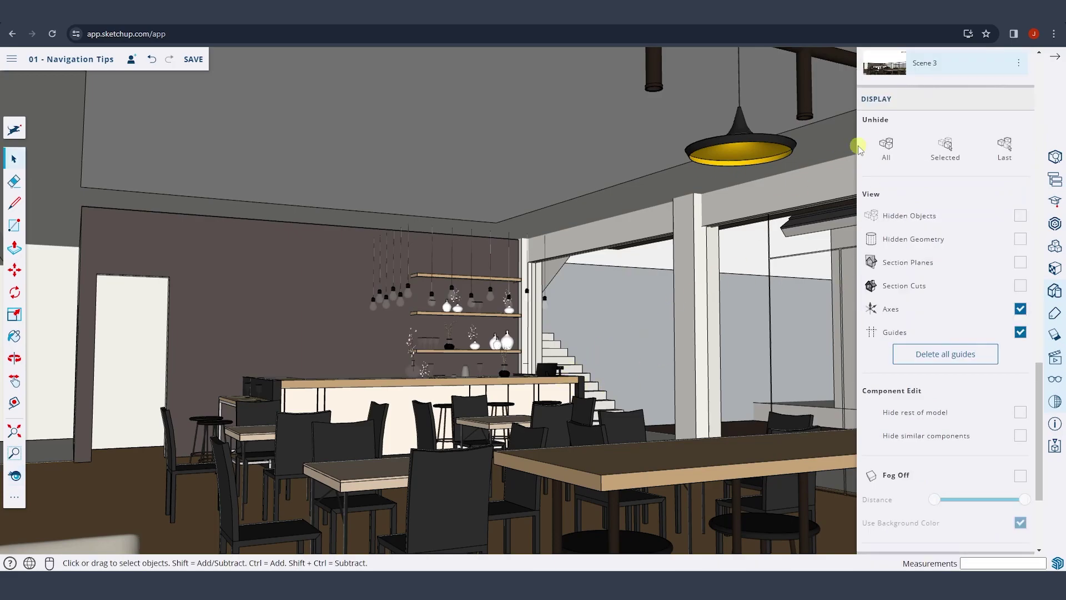
# Update Scene 3 with Section Cuts off, keeping all properties and saving the change as a new style, and recall the scene.
pyautogui.scroll(2, 914, 100)
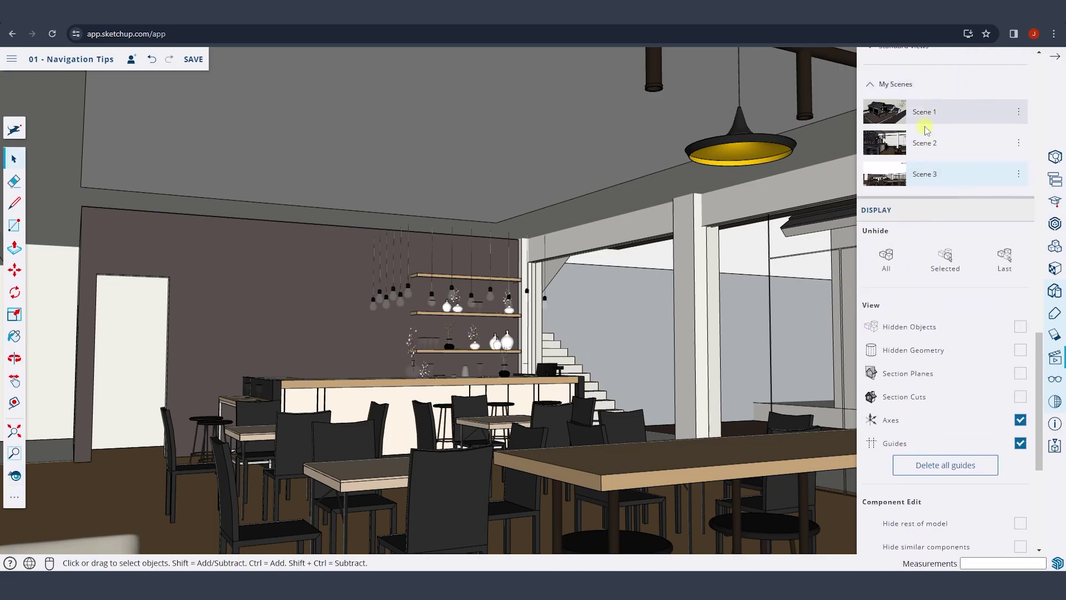
pyautogui.click(924, 174)
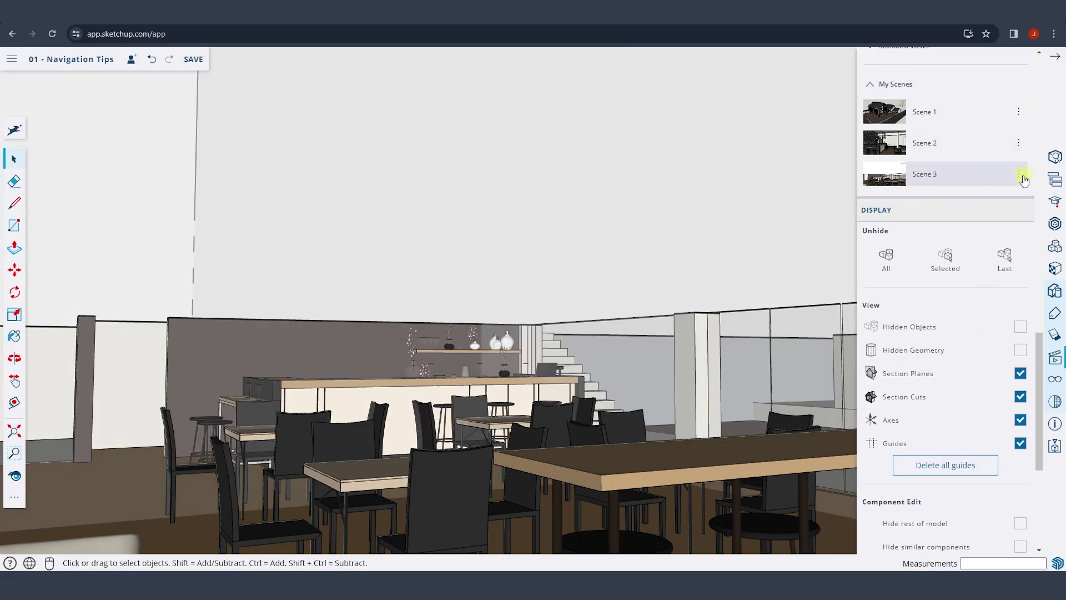
pyautogui.click(1019, 175)
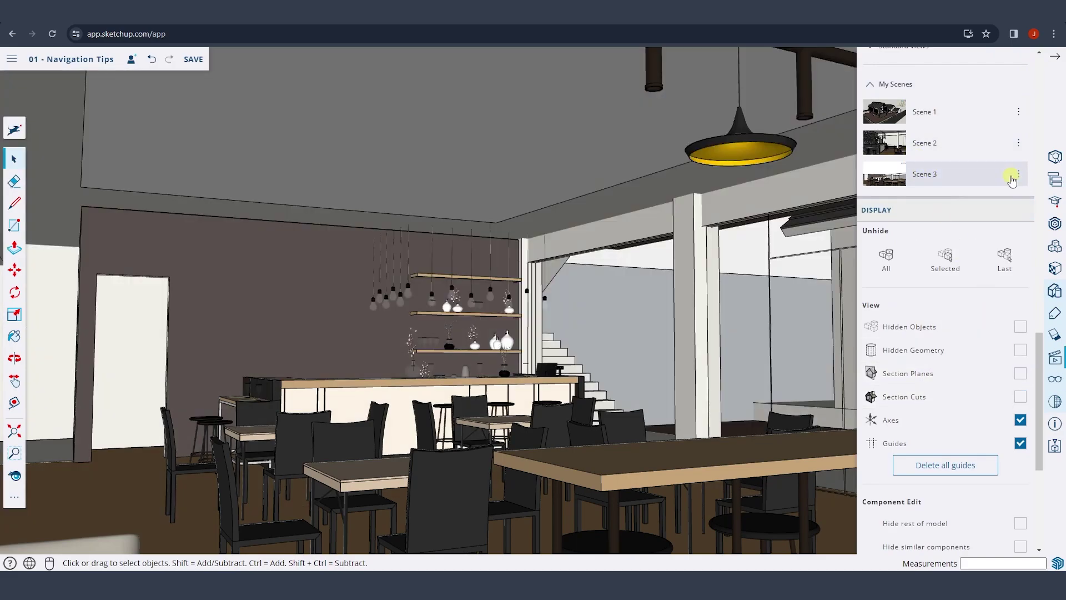
pyautogui.click(933, 220)
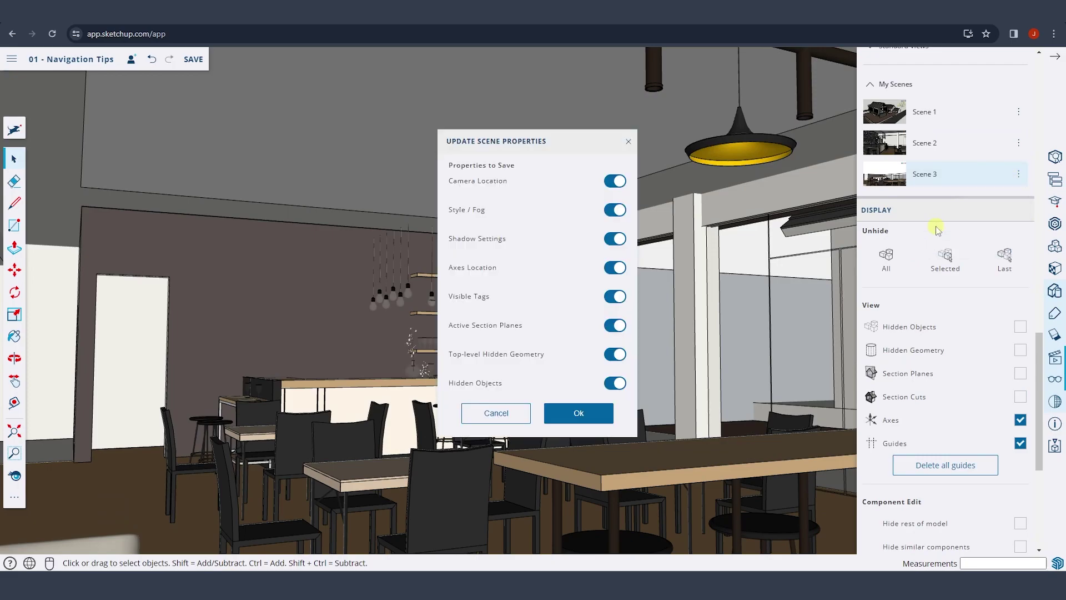
pyautogui.click(613, 411)
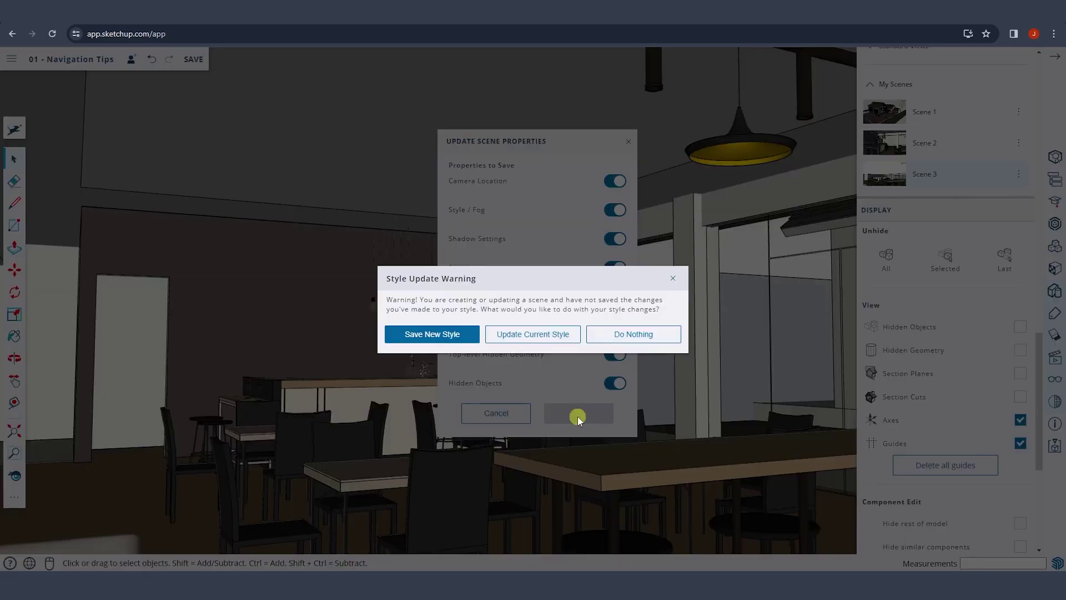
pyautogui.click(433, 323)
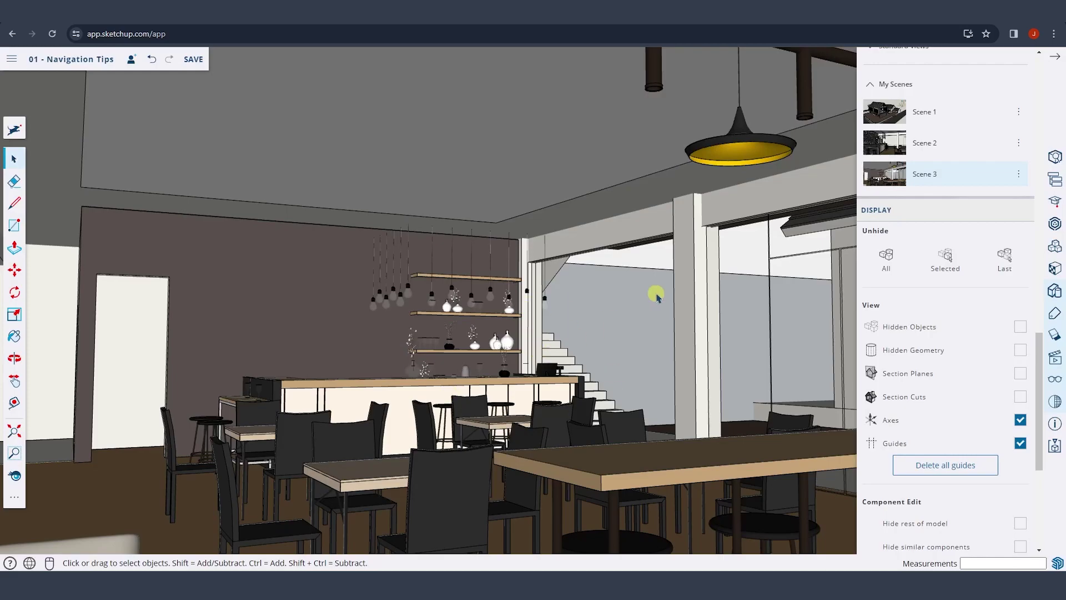
pyautogui.click(888, 176)
pyautogui.click(892, 92)
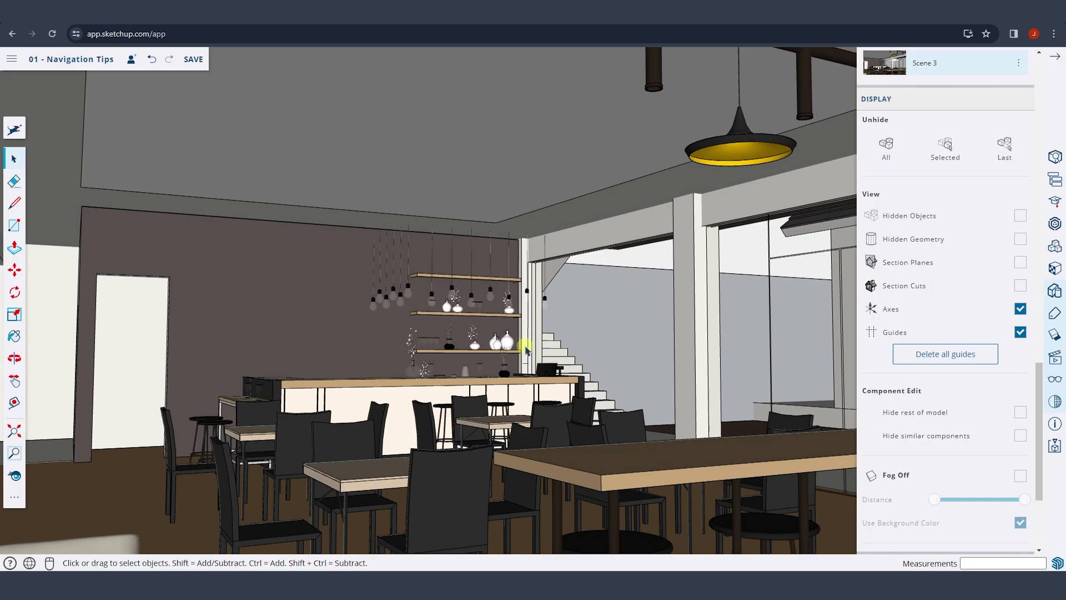
# Turn on Section Cuts and orbit out to an overhead view of the café's cut-open interior.
pyautogui.click(1020, 287)
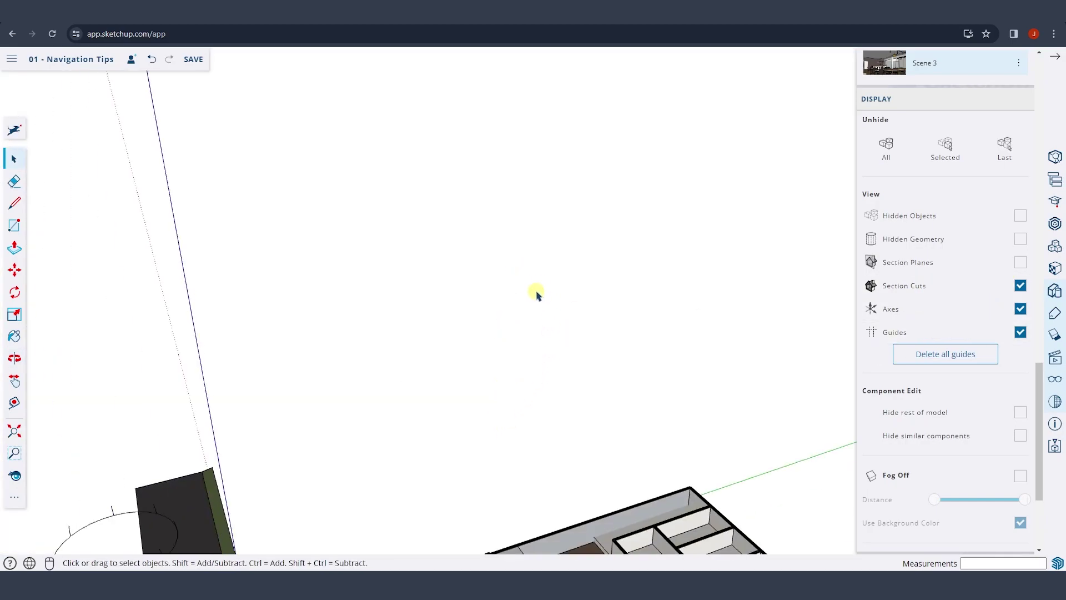
pyautogui.scroll(-5, 537, 294)
pyautogui.scroll(6, 511, 381)
pyautogui.moveTo(471, 377); pyautogui.dragTo(682, 397, button='middle')
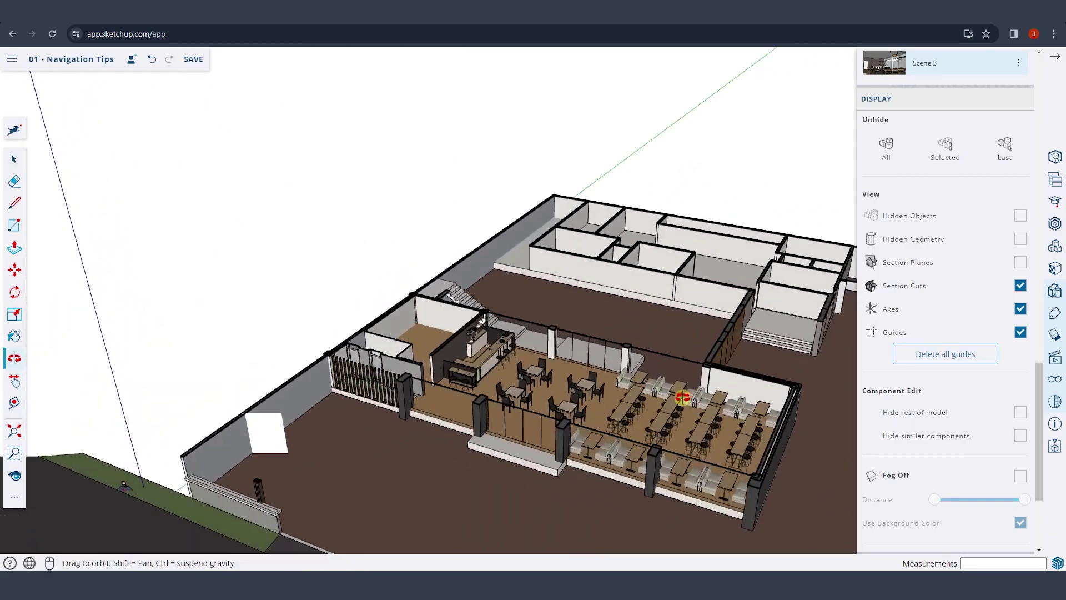
pyautogui.moveTo(682, 398); pyautogui.dragTo(511, 433)
pyautogui.press('space')
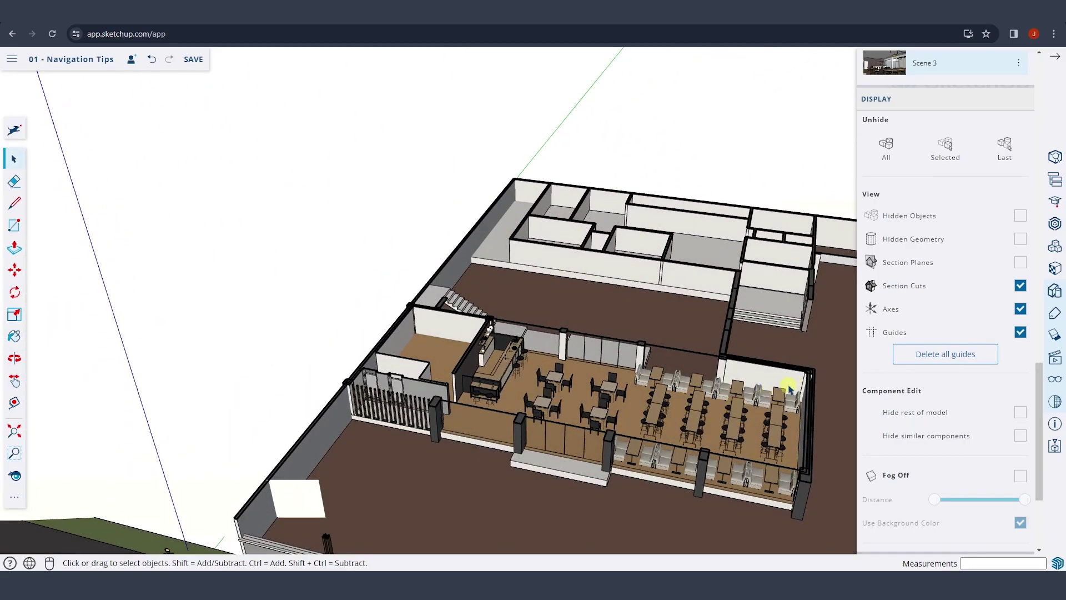
pyautogui.scroll(3, 744, 366)
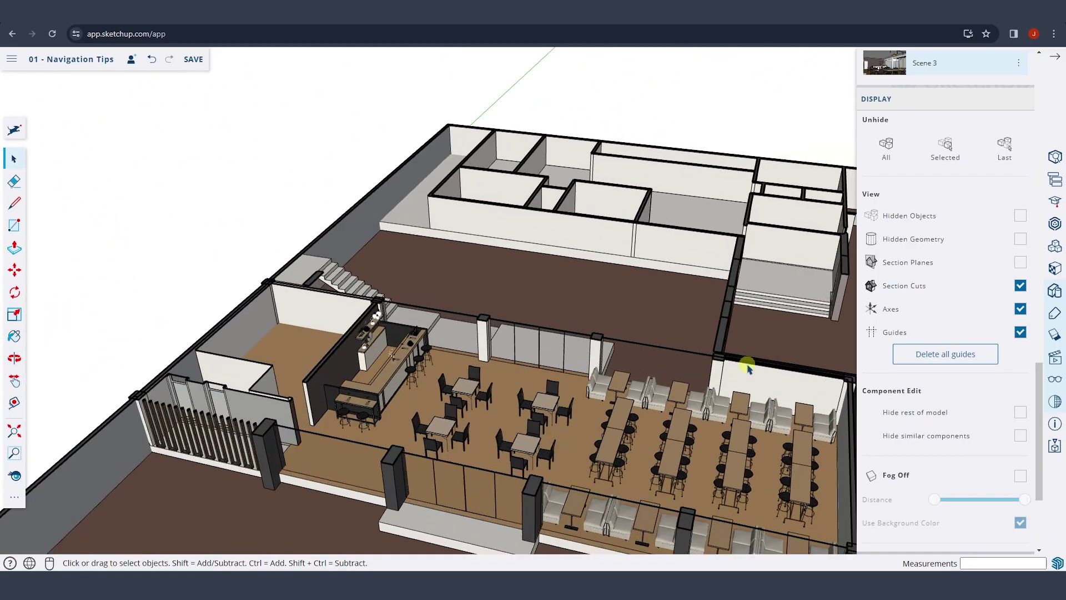
# Place the viewpoint on the café floor in front of the bar with Position Camera.
pyautogui.click(15, 501)
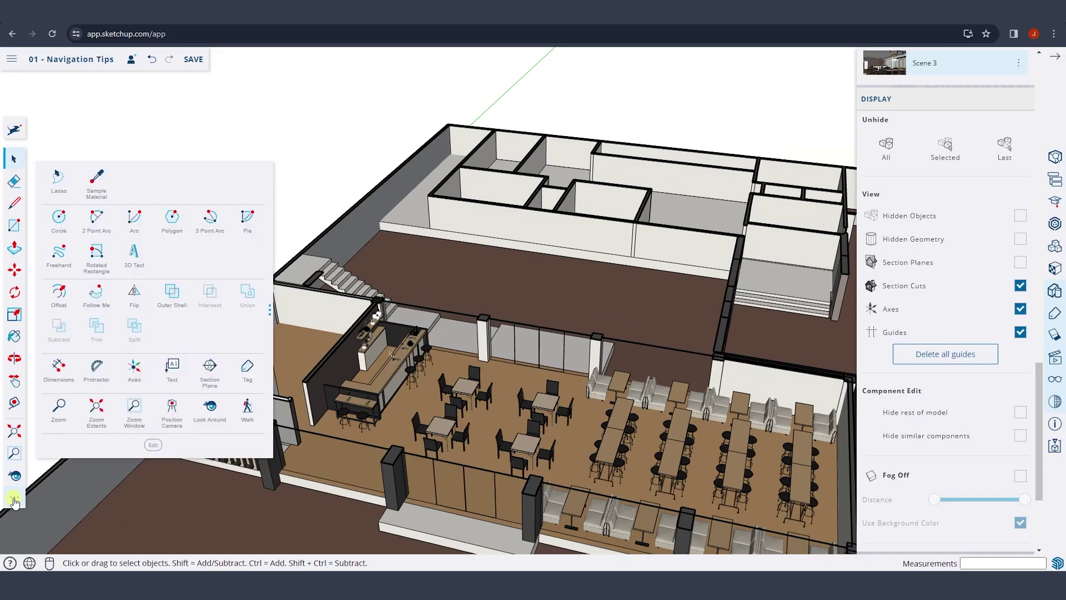
pyautogui.click(172, 409)
pyautogui.click(425, 470)
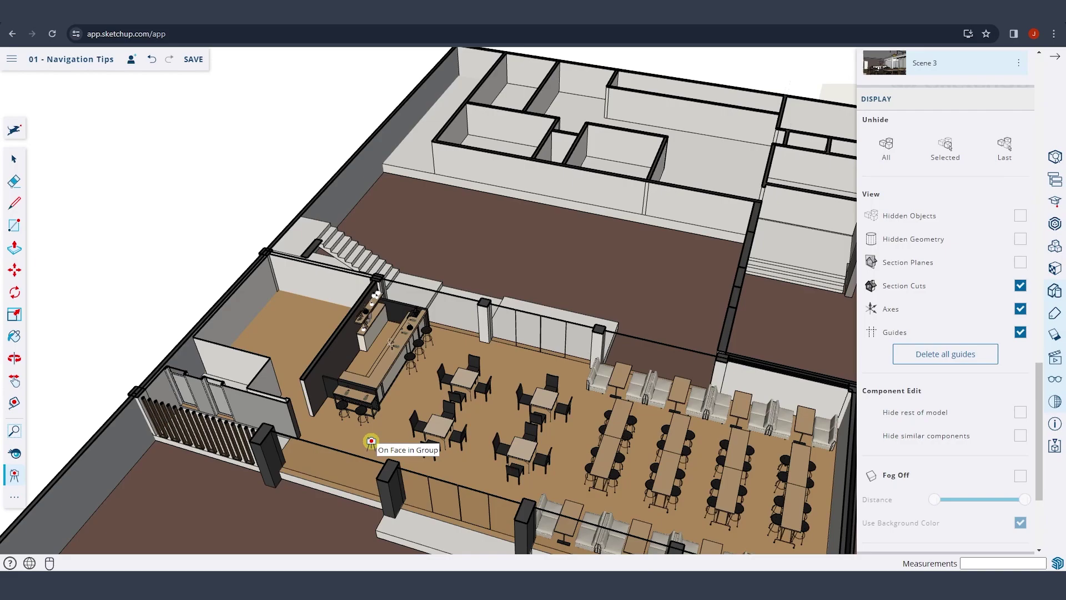
pyautogui.click(371, 441)
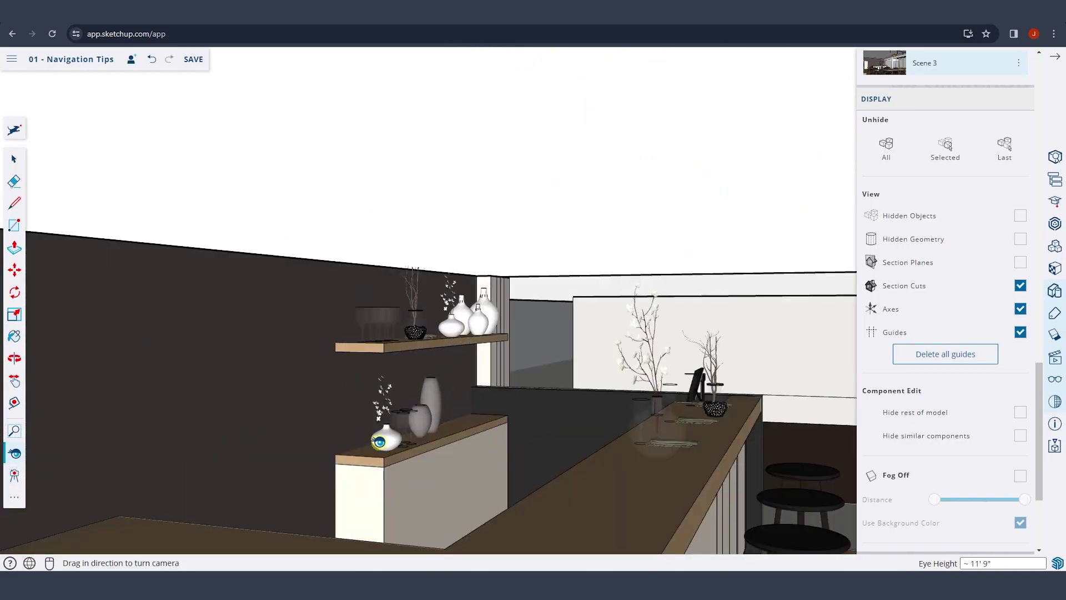
# Return to an overhead view of the café and close in on the floor between the bar counter and dining tables.
pyautogui.scroll(-6, 462, 405)
pyautogui.moveTo(460, 401); pyautogui.dragTo(438, 504, button='middle')
pyautogui.scroll(-3, 461, 364)
pyautogui.scroll(-3, 460, 364)
pyautogui.scroll(7, 453, 490)
pyautogui.moveTo(478, 433); pyautogui.dragTo(484, 432, button='middle')
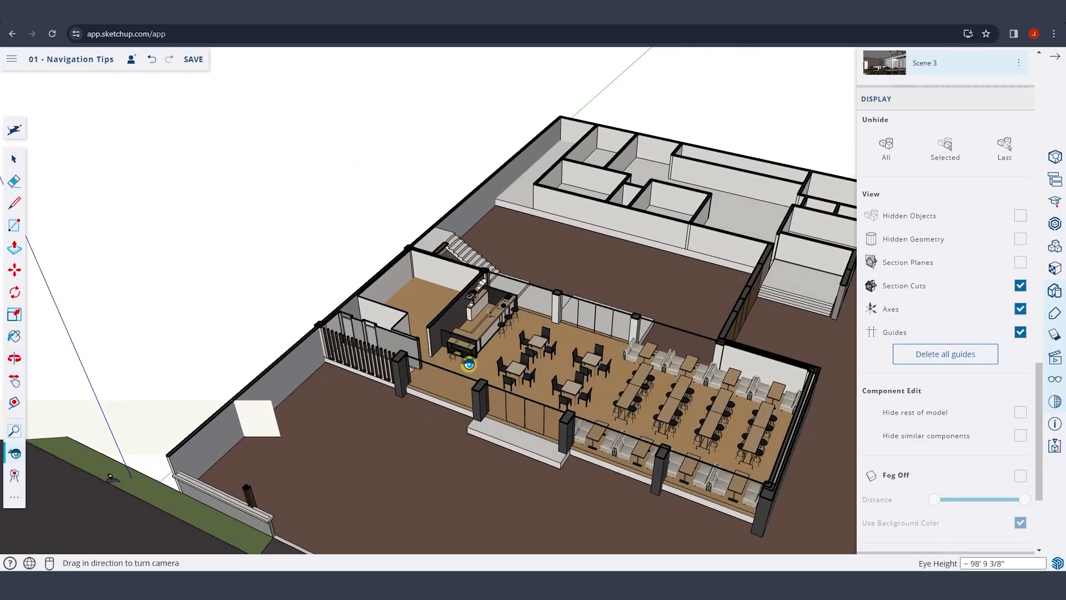
pyautogui.scroll(6, 475, 366)
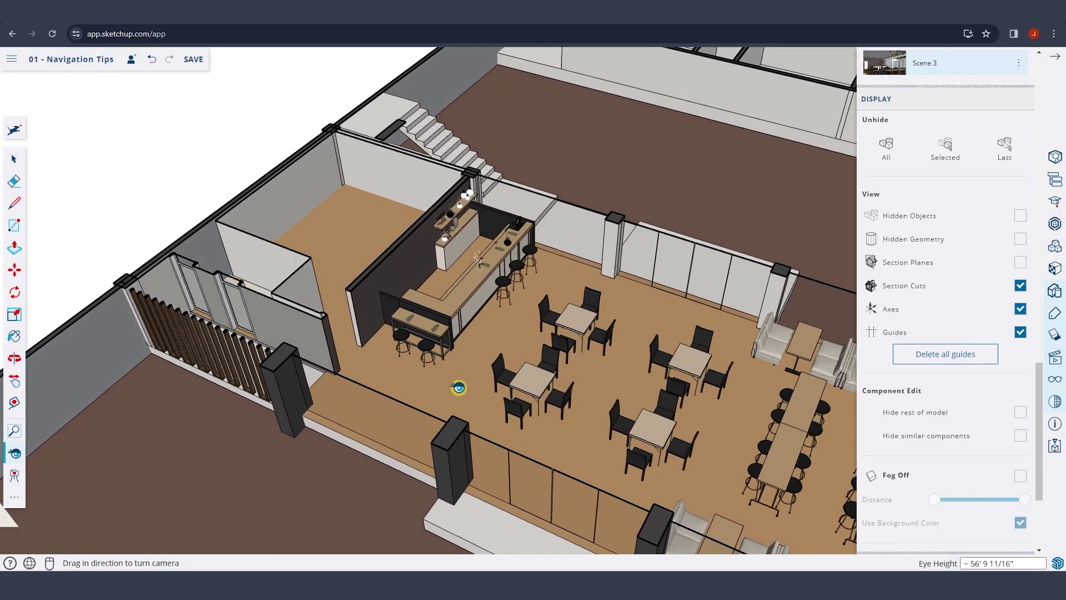
pyautogui.moveTo(475, 385); pyautogui.dragTo(447, 393)
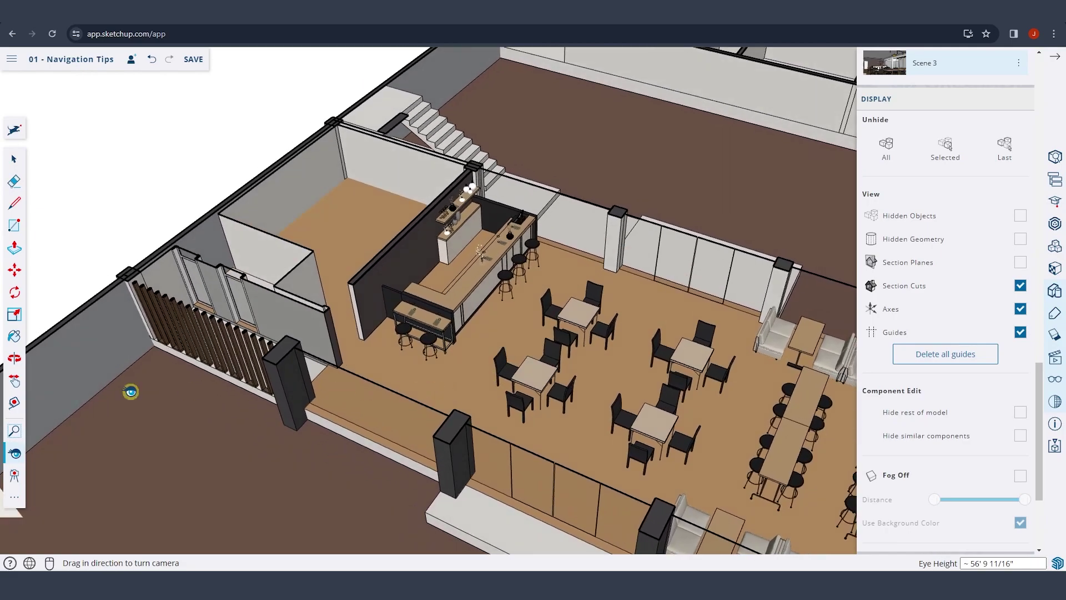
# Position the camera on the floor in front of the bar, aimed at the seating area, with an eye height of 11' 3".
pyautogui.click(15, 477)
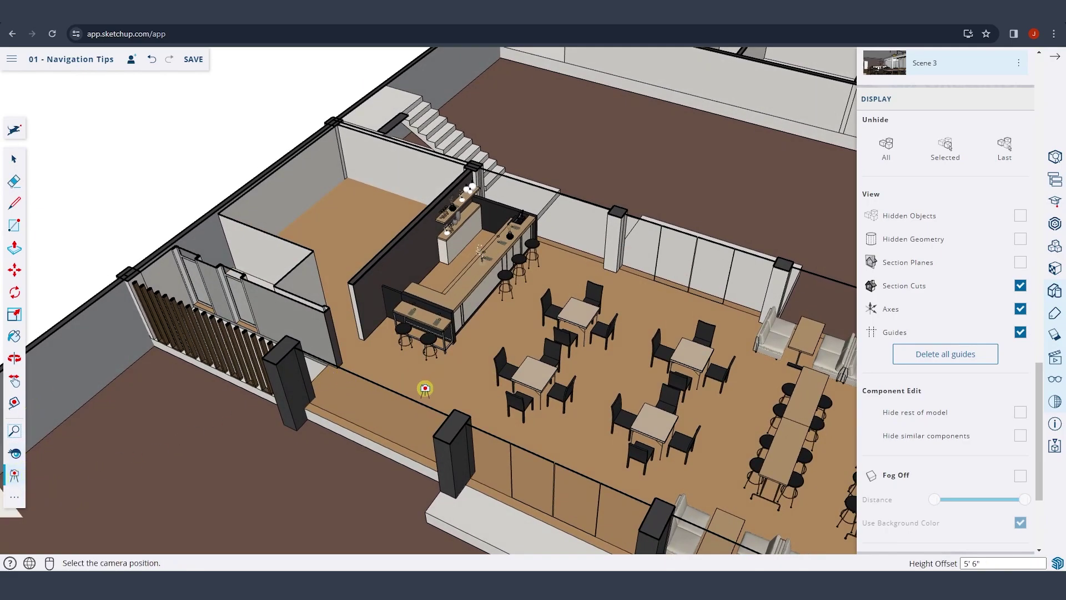
pyautogui.moveTo(425, 389)
pyautogui.mouseDown()
pyautogui.moveTo(811, 351)
pyautogui.moveTo(841, 342)
pyautogui.moveTo(842, 327)
pyautogui.moveTo(837, 357)
pyautogui.mouseUp()
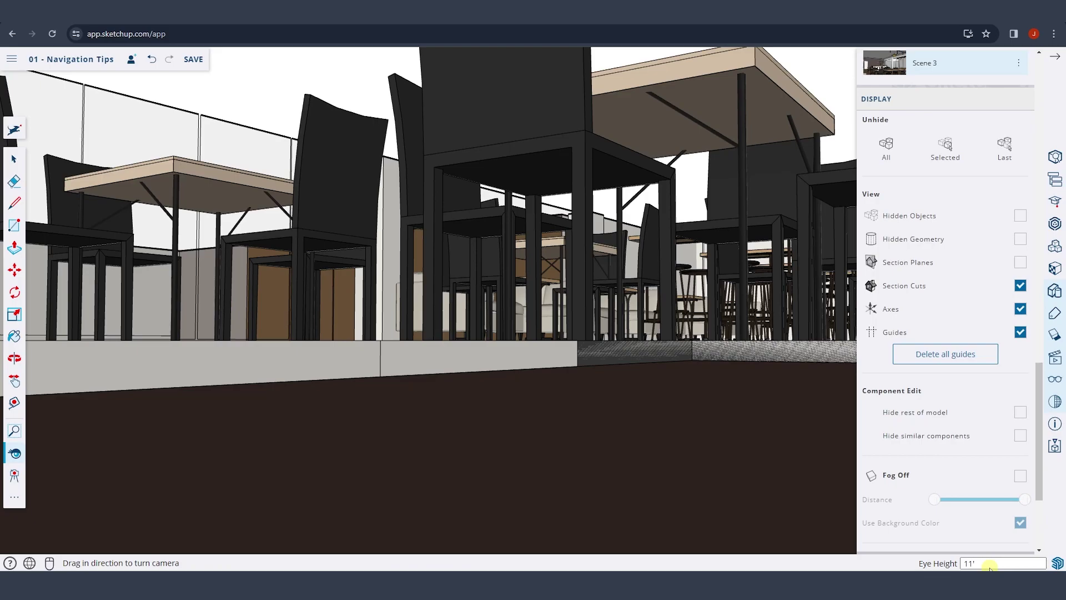
pyautogui.press('Return')
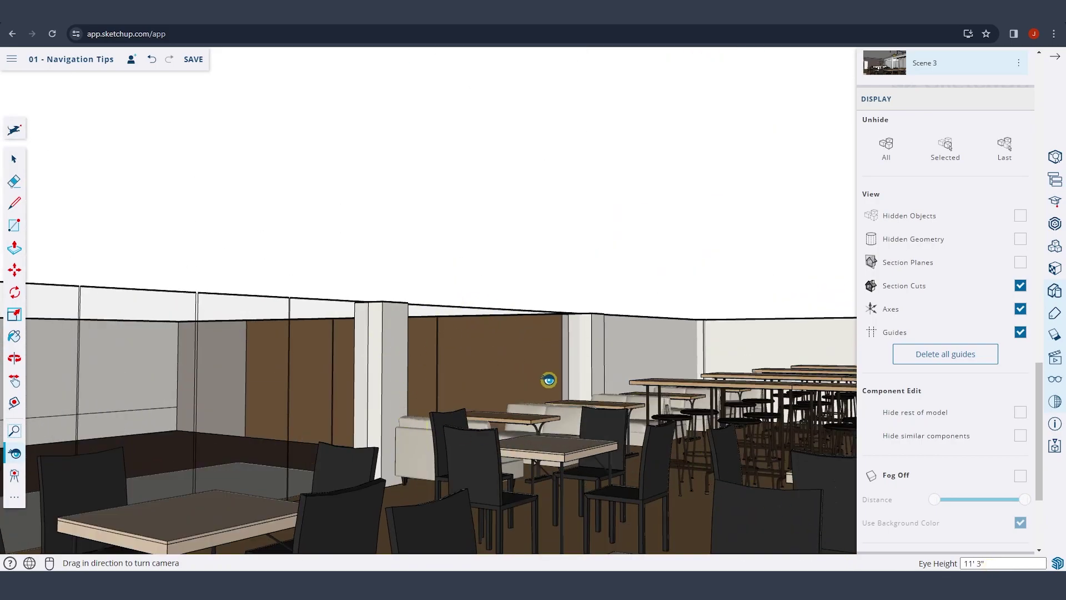
# Turn off Section Cuts and look around the room from the dining tables to the bar counter and its shelves.
pyautogui.moveTo(539, 331); pyautogui.dragTo(540, 362)
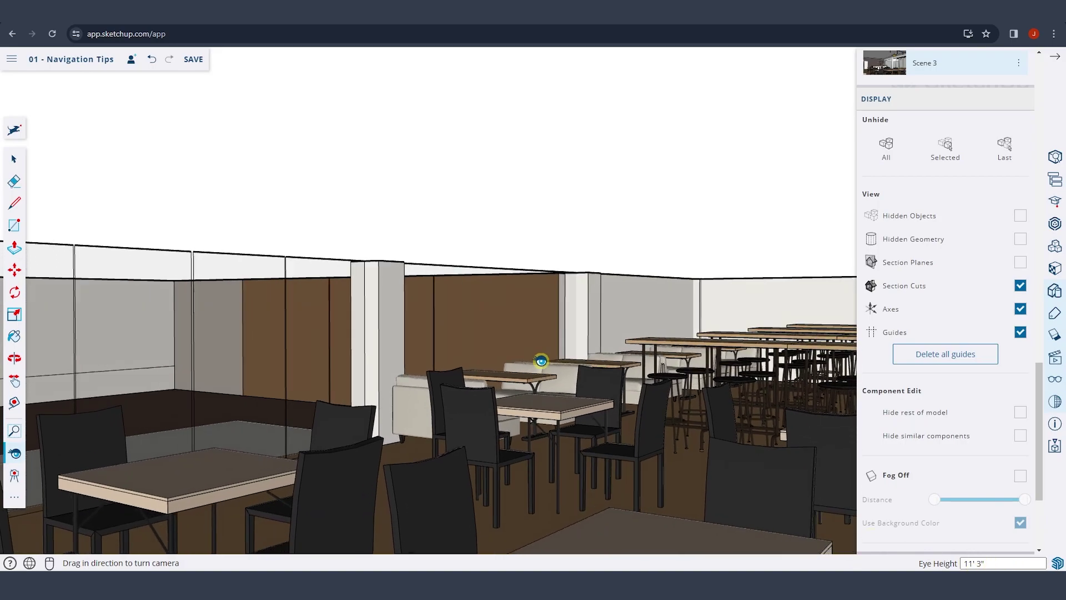
pyautogui.click(1019, 285)
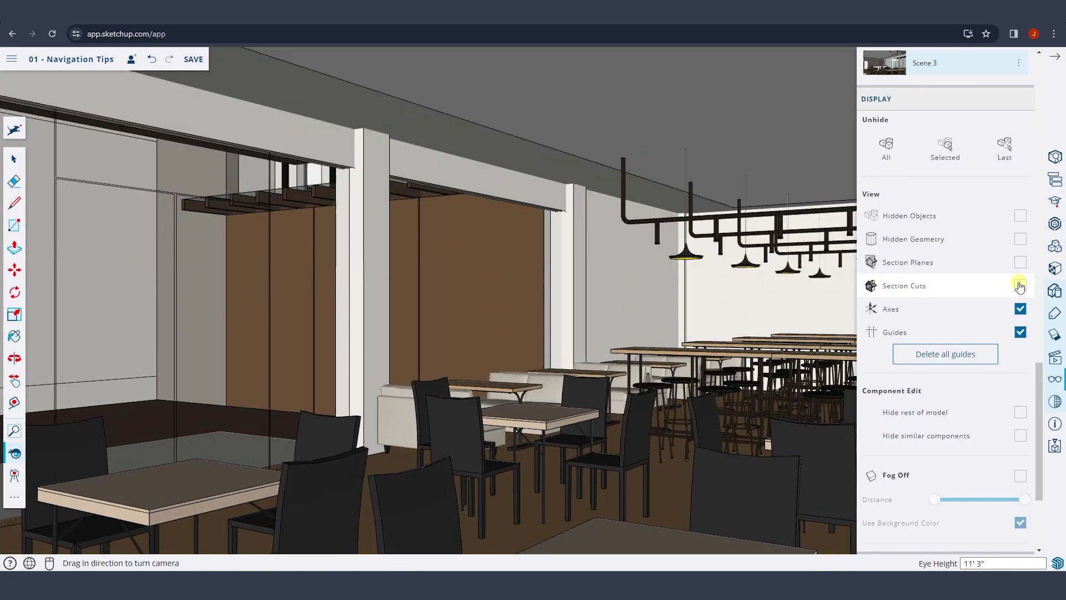
pyautogui.moveTo(373, 348); pyautogui.dragTo(561, 349)
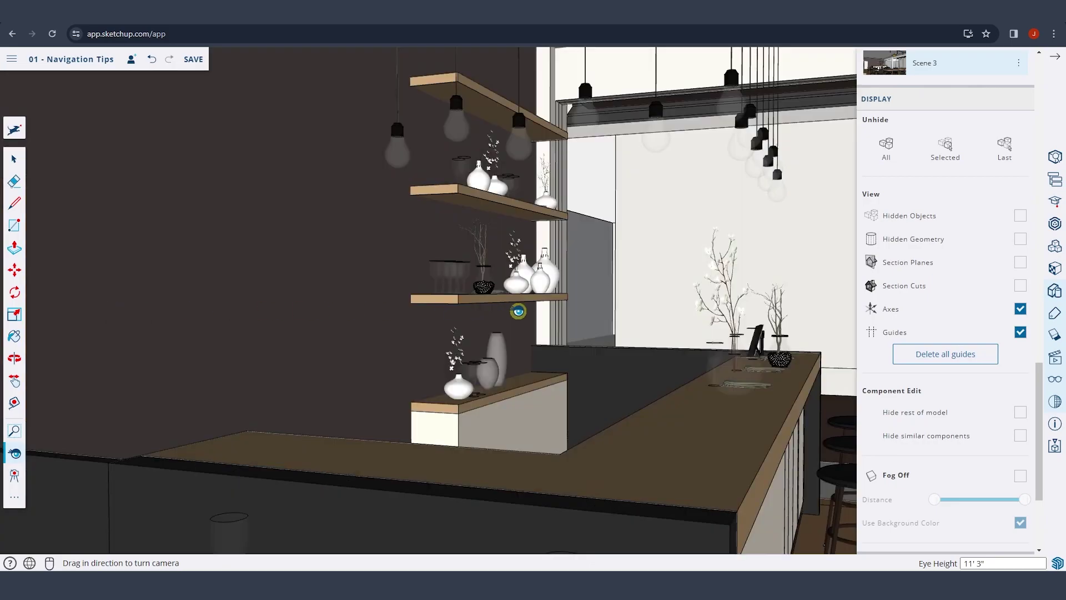
pyautogui.moveTo(518, 308); pyautogui.dragTo(604, 314)
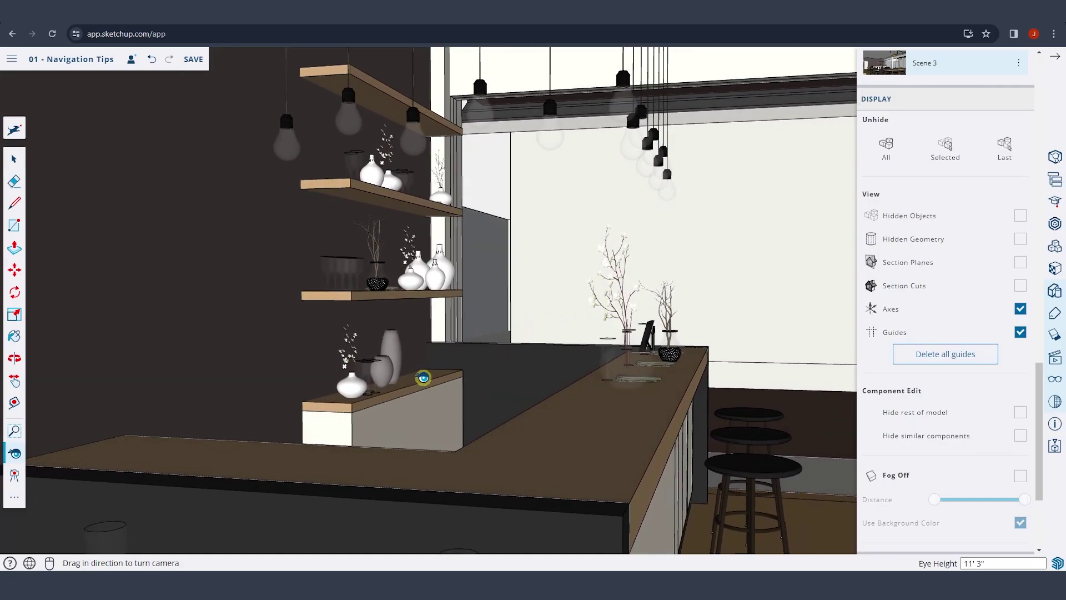
pyautogui.moveTo(423, 377); pyautogui.dragTo(401, 274)
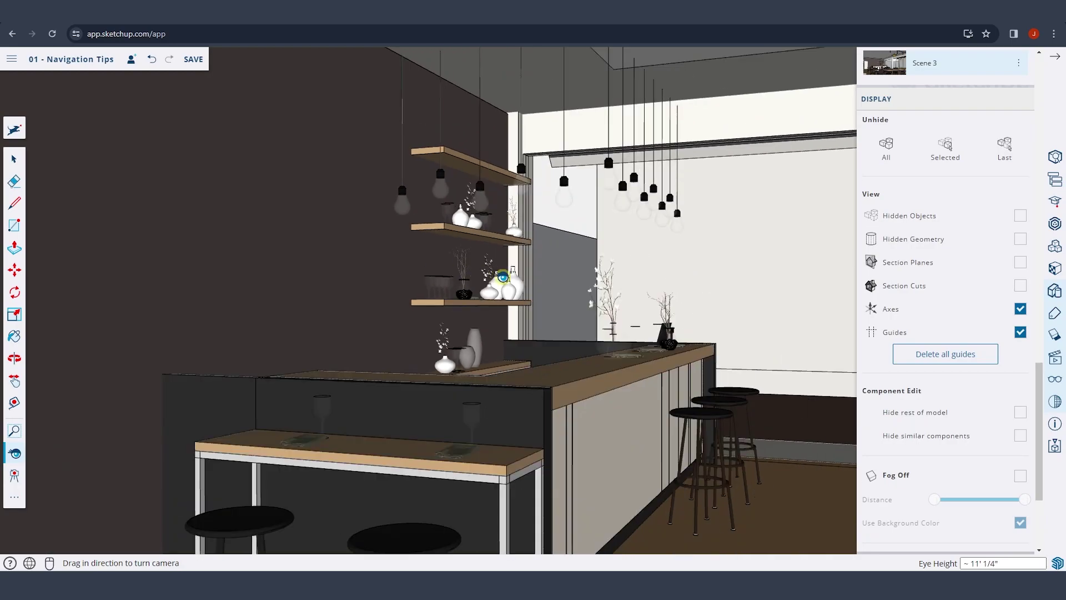
pyautogui.moveTo(503, 277); pyautogui.dragTo(550, 274)
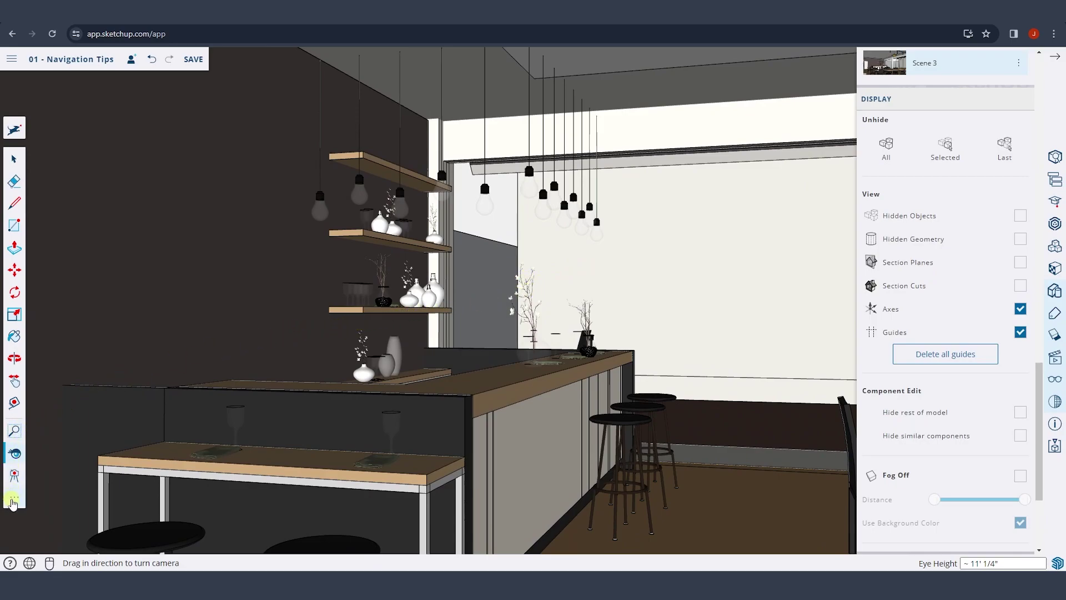
# Try zooming on the bar counter with the Zoom tool and widen the camera's field of view.
pyautogui.click(13, 501)
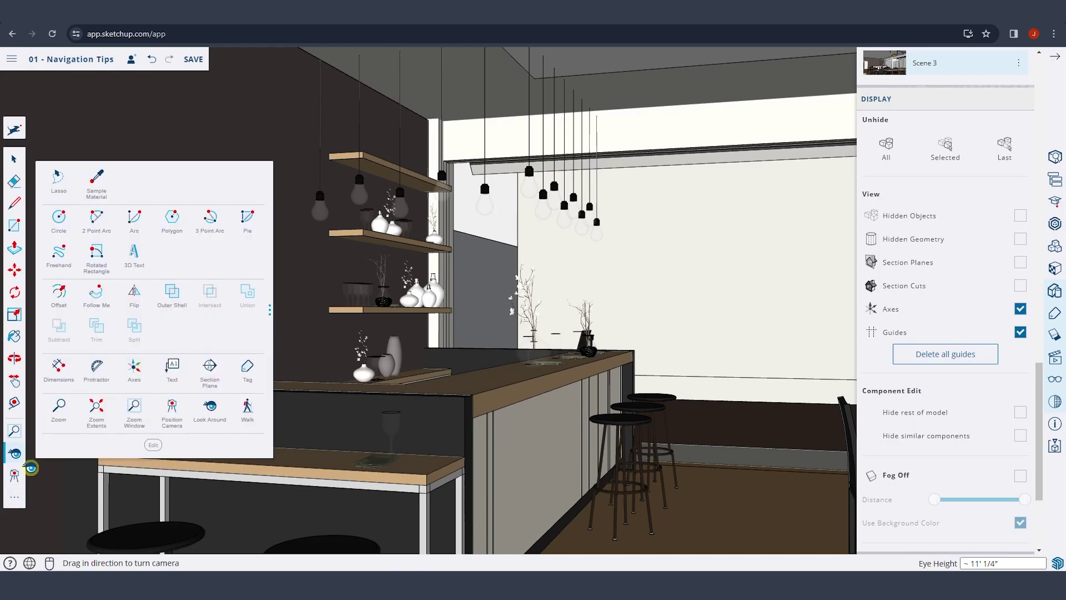
pyautogui.click(59, 407)
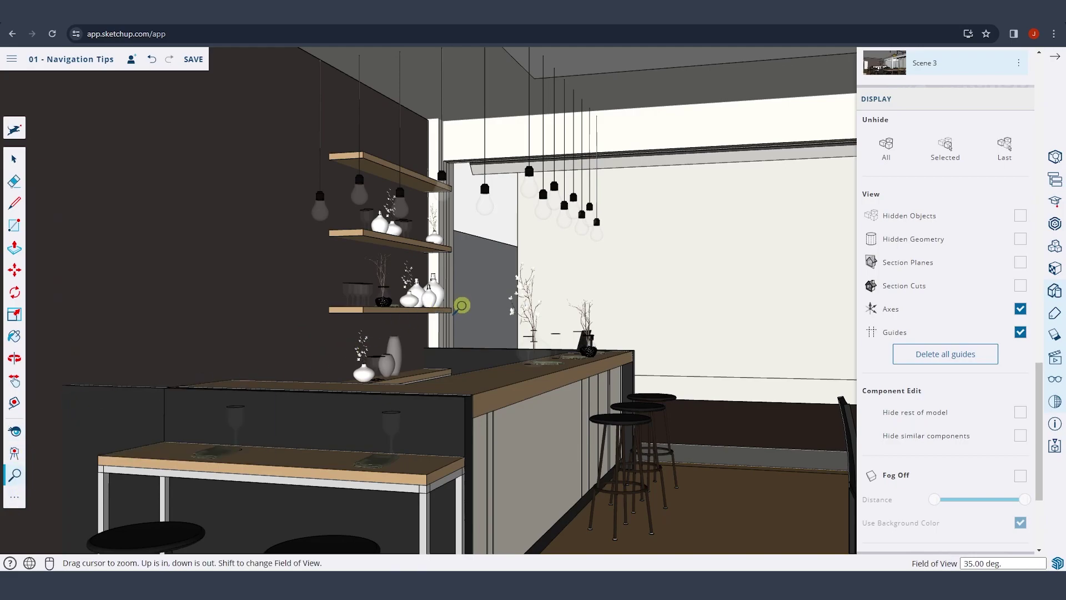
pyautogui.moveTo(460, 305); pyautogui.dragTo(350, 421)
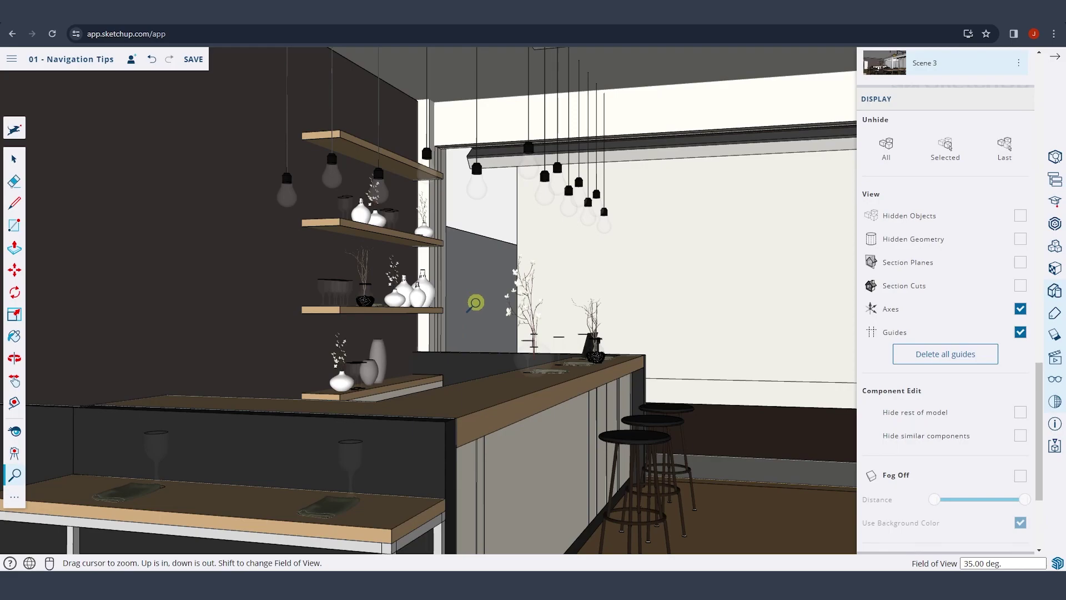
pyautogui.moveTo(476, 303)
pyautogui.keyDown('shift'); pyautogui.mouseDown()
pyautogui.moveTo(494, 228)
pyautogui.moveTo(448, 478)
pyautogui.moveTo(480, 383)
pyautogui.moveTo(477, 439)
pyautogui.moveTo(495, 309)
pyautogui.mouseUp(); pyautogui.keyUp('shift')
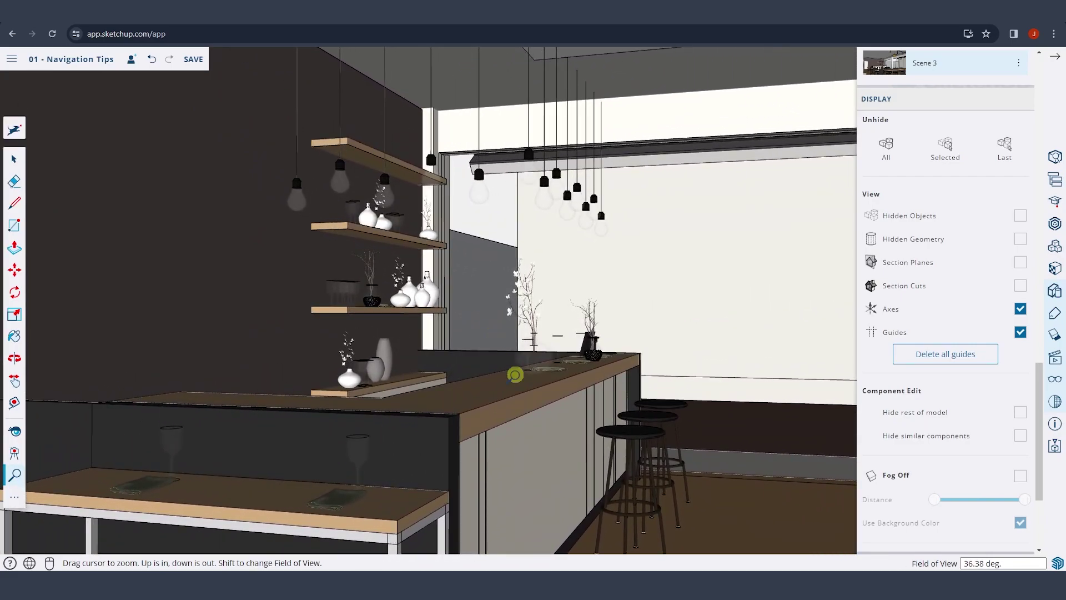
pyautogui.write('5')
pyautogui.press('Return')
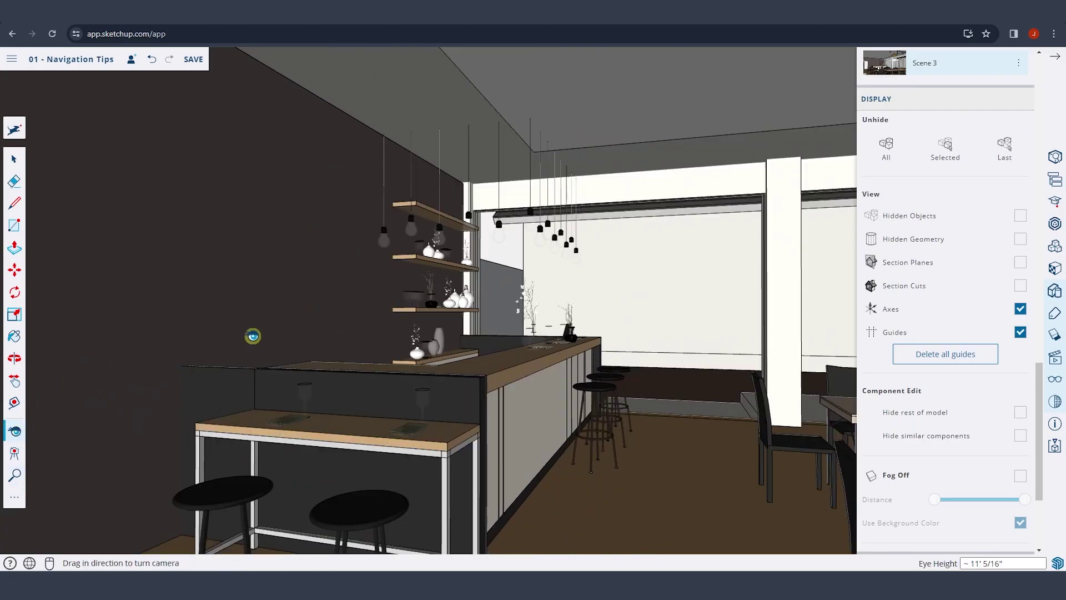
# Look around toward the long high tables and pendant lights and narrow the field of view to about 22 degrees.
pyautogui.moveTo(253, 336); pyautogui.dragTo(811, 330)
pyautogui.moveTo(307, 337); pyautogui.dragTo(724, 333)
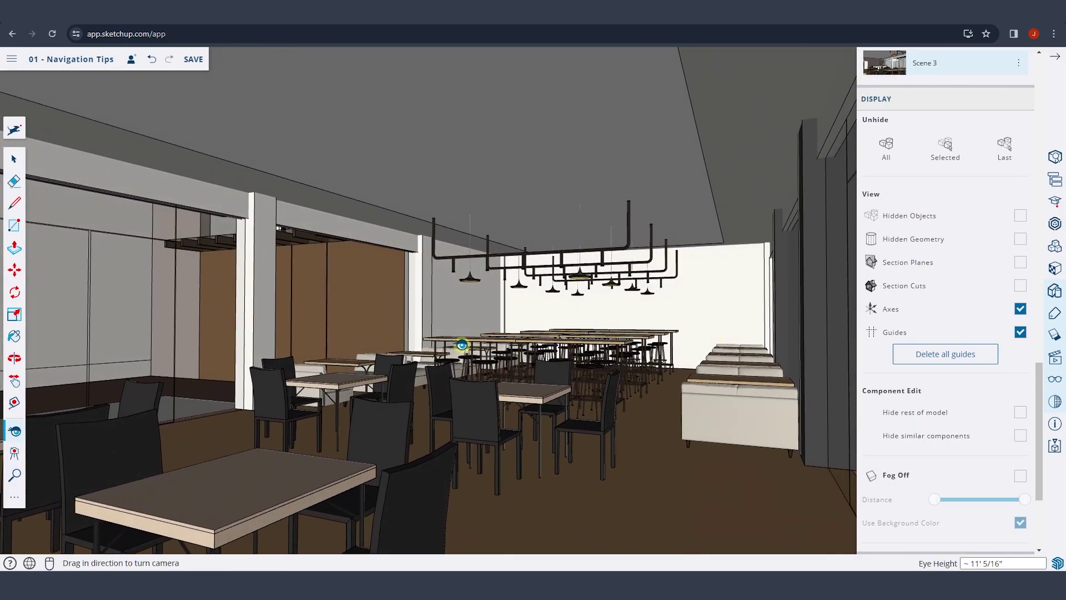
pyautogui.moveTo(461, 345); pyautogui.dragTo(531, 97)
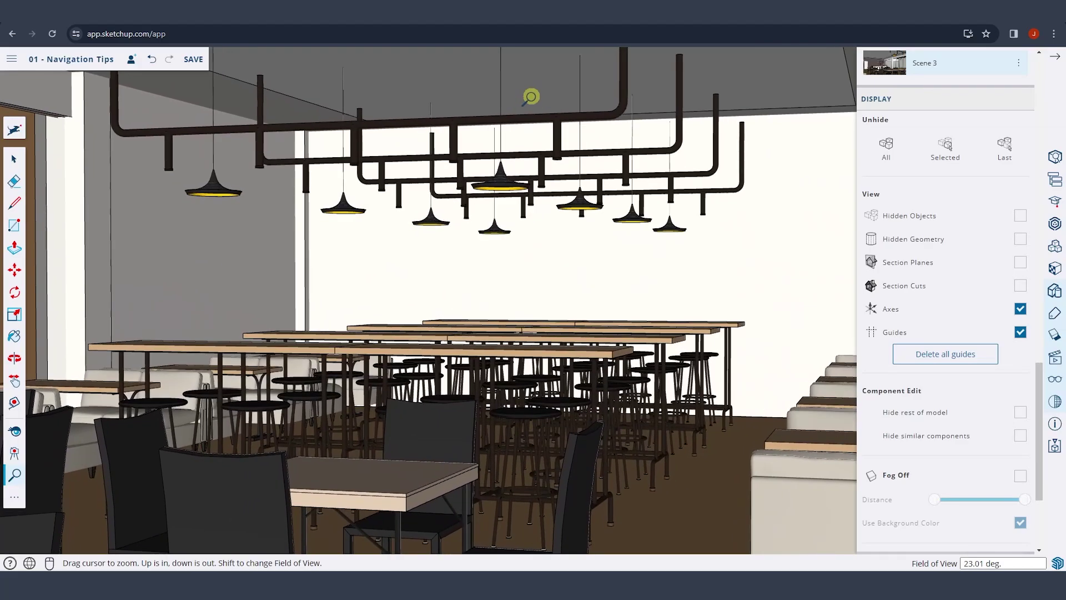
pyautogui.click(16, 435)
pyautogui.moveTo(564, 366); pyautogui.dragTo(505, 350)
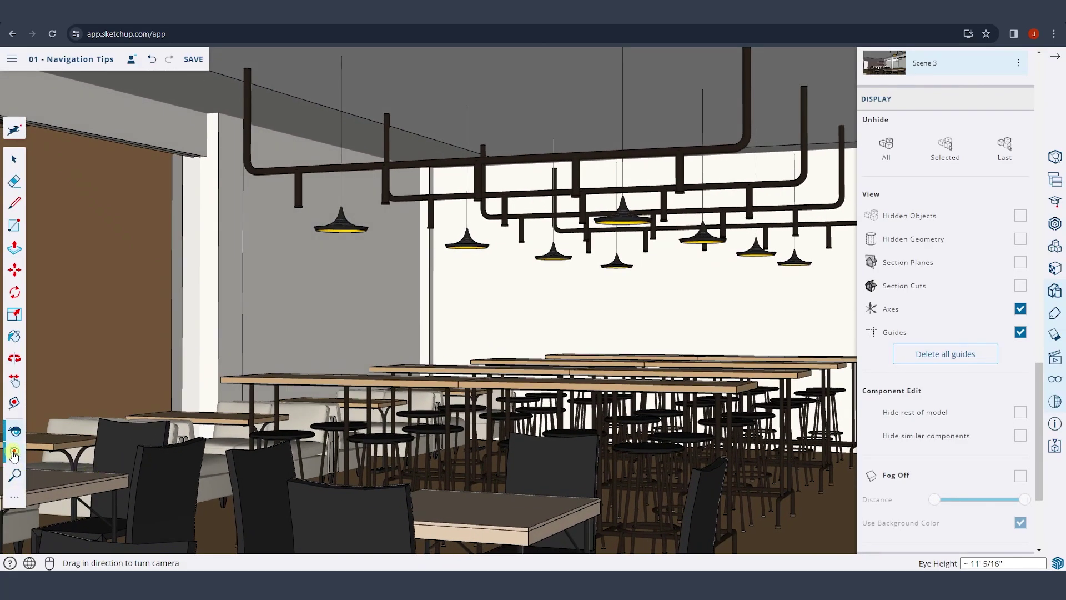
pyautogui.moveTo(485, 192); pyautogui.dragTo(561, 206)
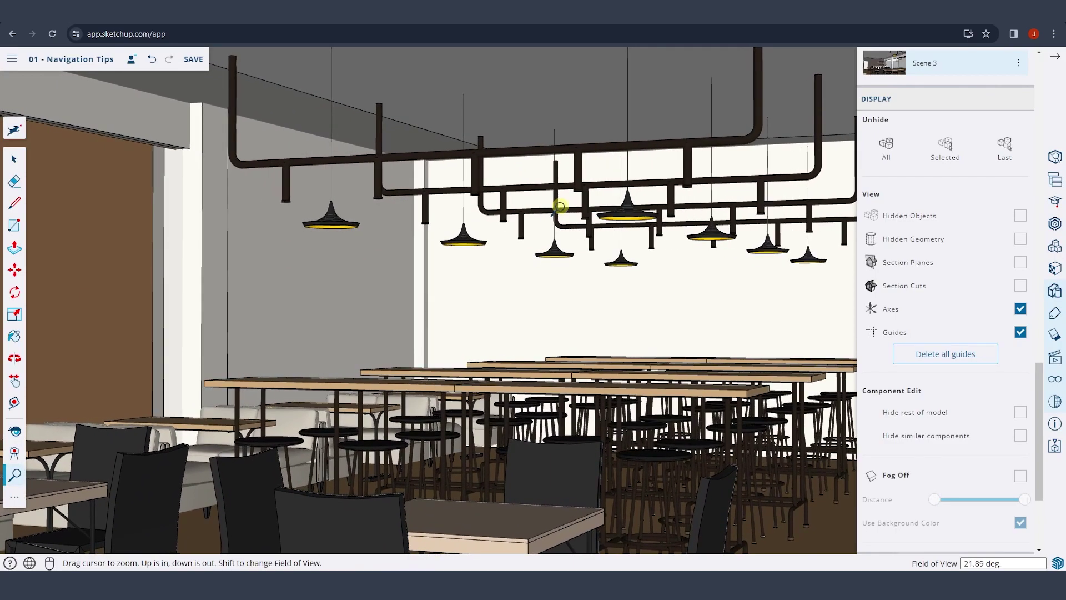